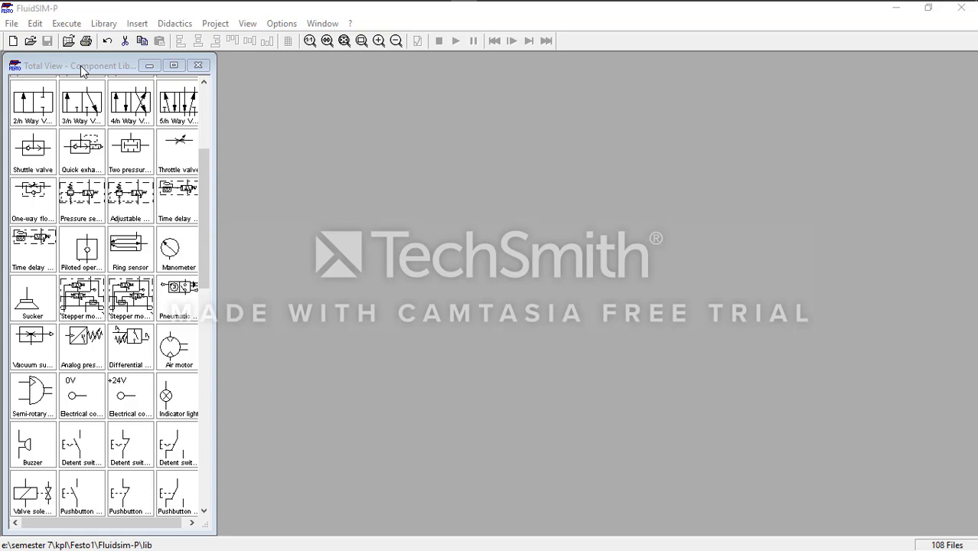
# Step: Look through the component library's cylinders, valves, electrical connections, switches and relays
pyautogui.scroll(2, 113, 222)
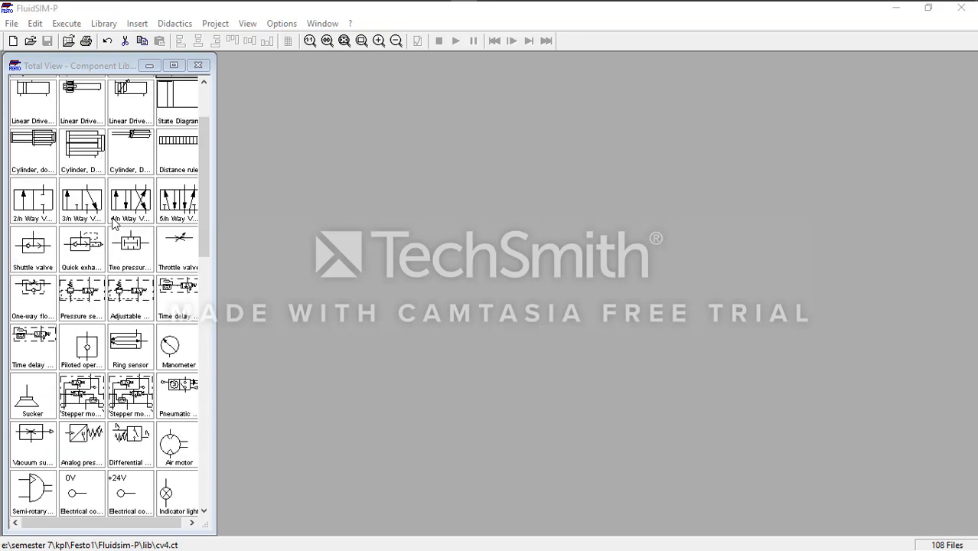
pyautogui.scroll(1, 113, 222)
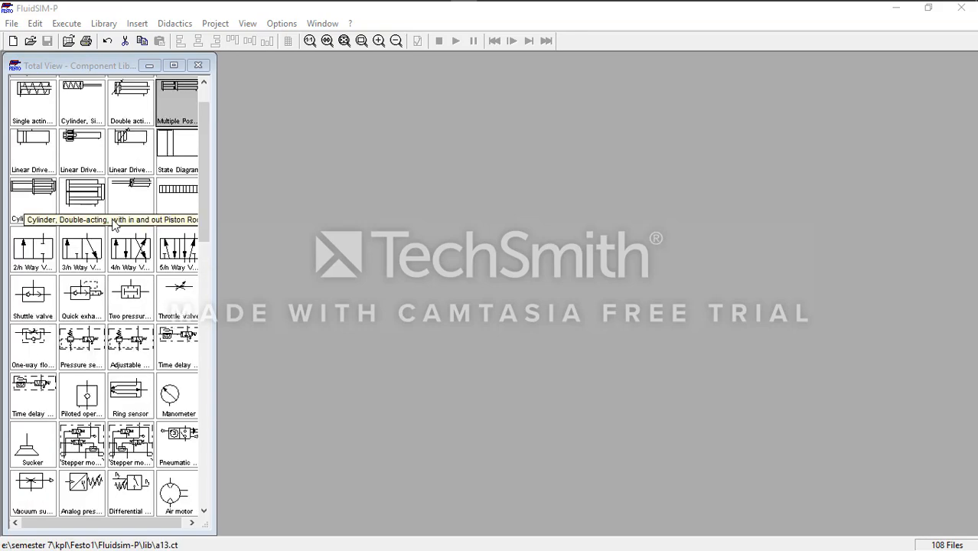
pyautogui.scroll(-5, 113, 222)
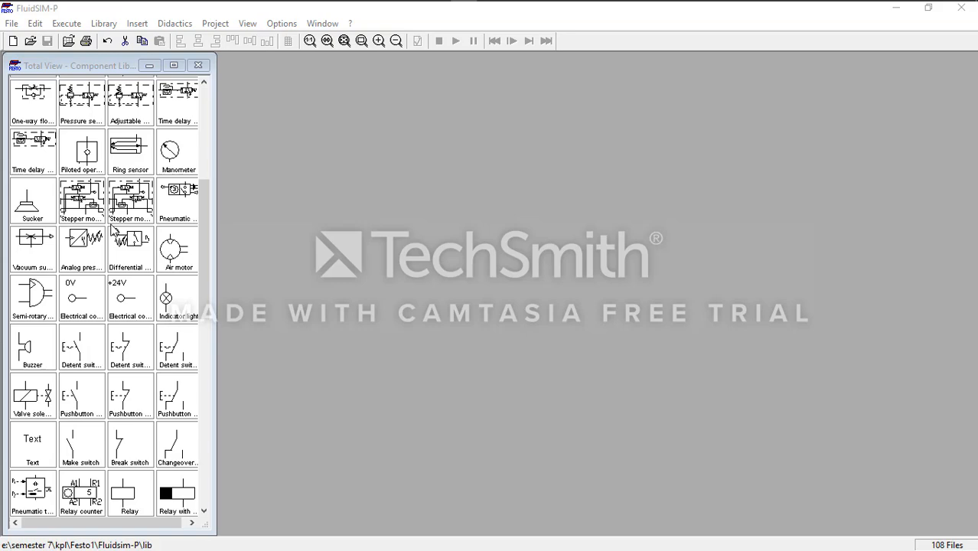
pyautogui.scroll(-2, 114, 229)
pyautogui.scroll(7, 114, 229)
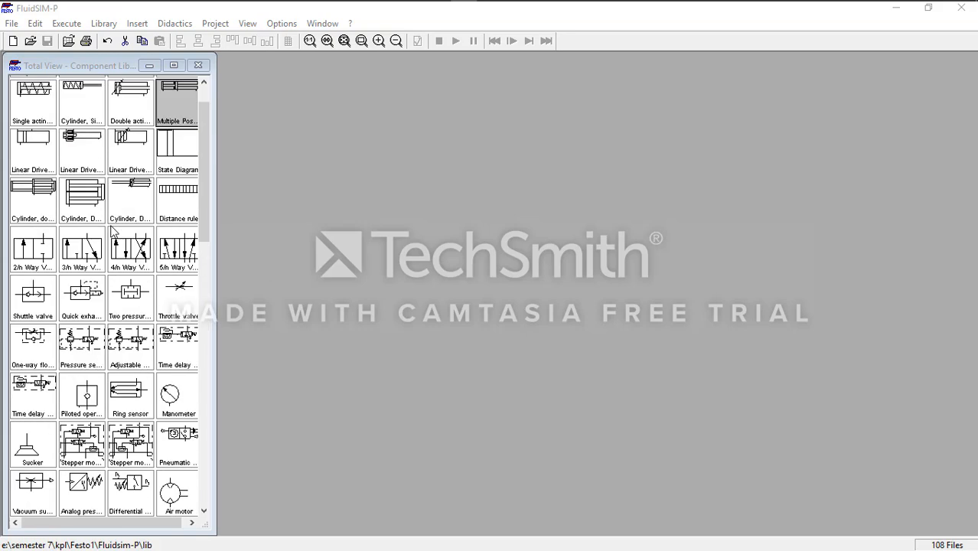
pyautogui.scroll(1, 113, 231)
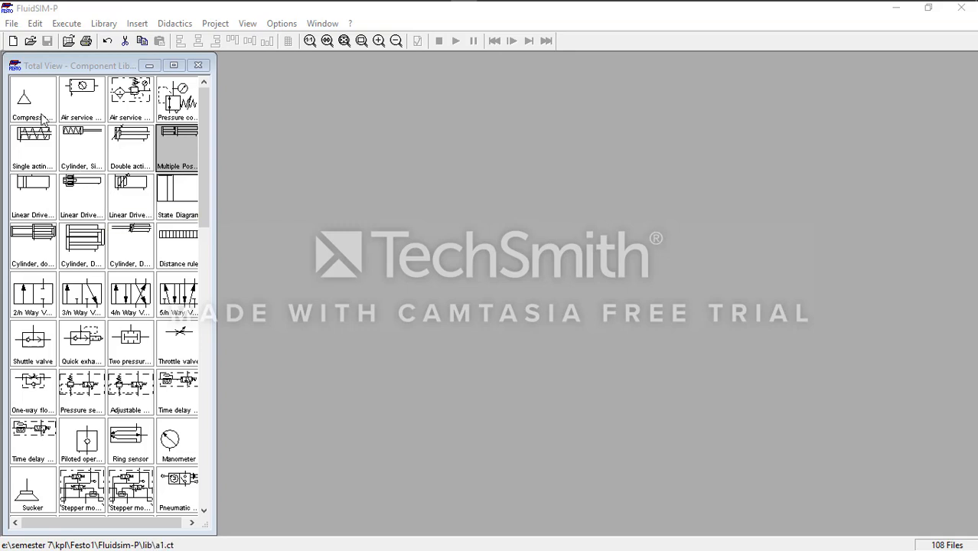
# Step: Create a new circuit and place a +24V electrical connection near the page's upper-left corner, with a 0V connection well below it
pyautogui.click(13, 42)
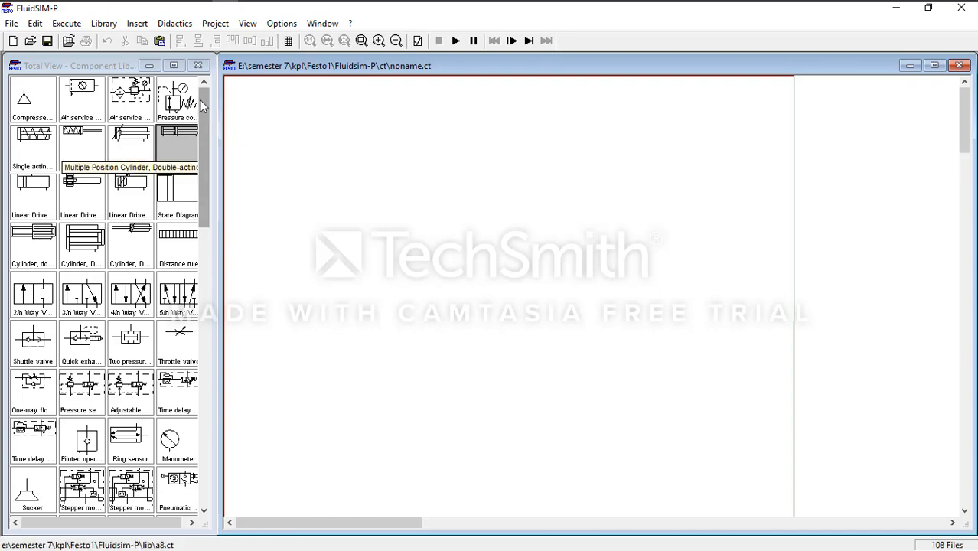
pyautogui.moveTo(200, 100)
pyautogui.mouseDown()
pyautogui.moveTo(206, 156)
pyautogui.moveTo(209, 102)
pyautogui.mouseUp()
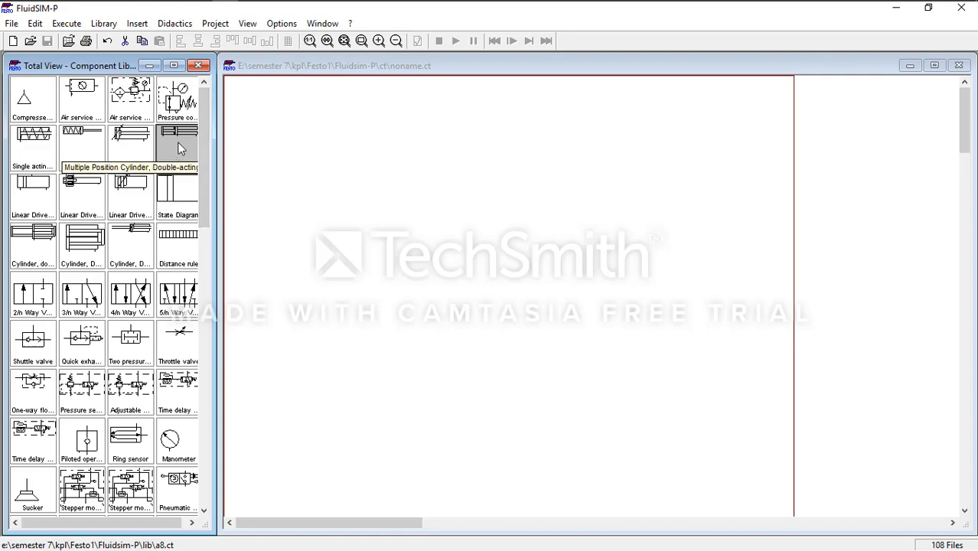
pyautogui.moveTo(203, 130); pyautogui.dragTo(202, 233)
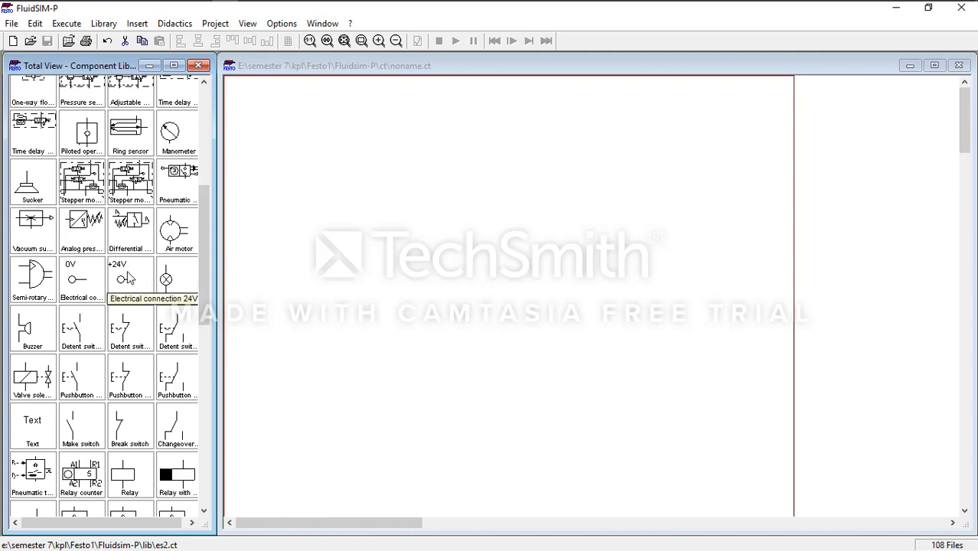
pyautogui.moveTo(129, 279)
pyautogui.mouseDown()
pyautogui.moveTo(273, 172)
pyautogui.moveTo(255, 107)
pyautogui.mouseUp()
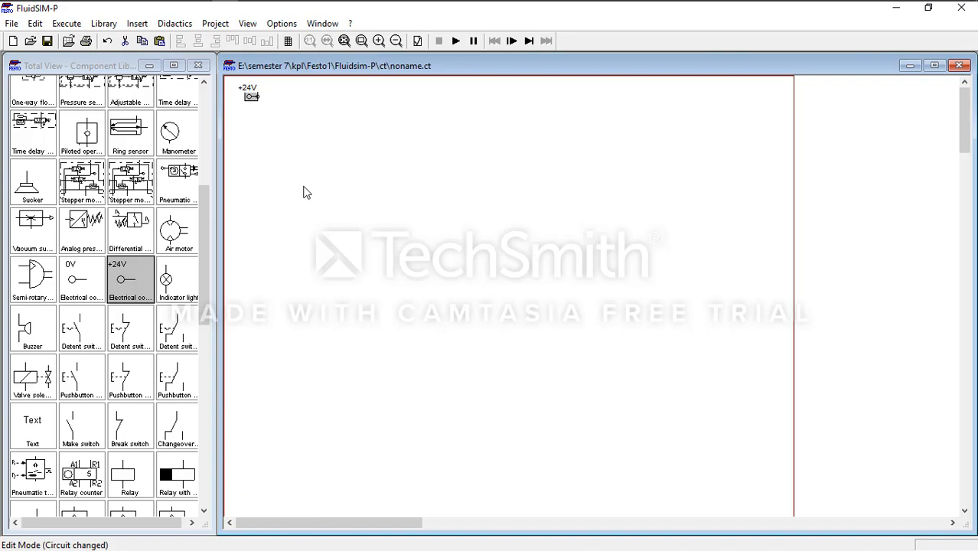
pyautogui.click(83, 283)
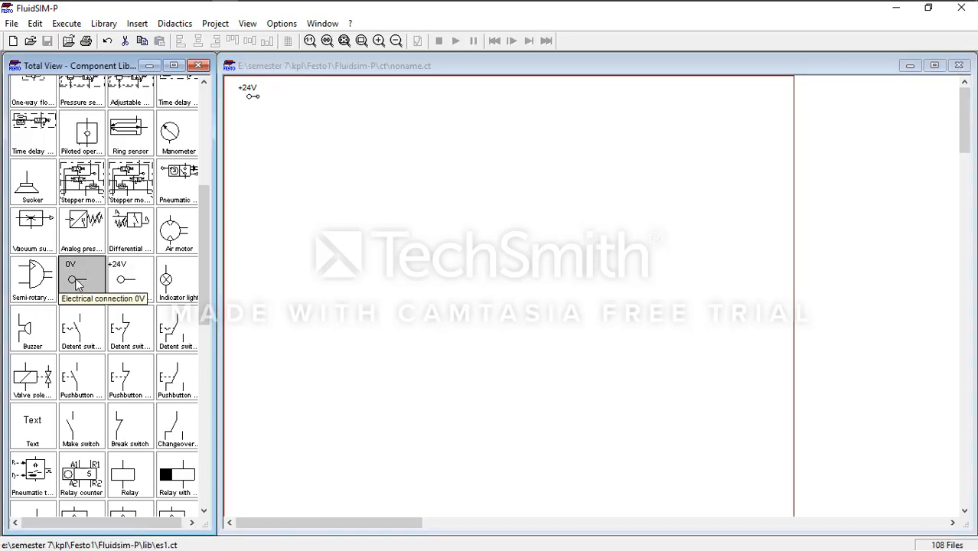
pyautogui.moveTo(84, 280); pyautogui.dragTo(256, 356)
pyautogui.click(311, 259)
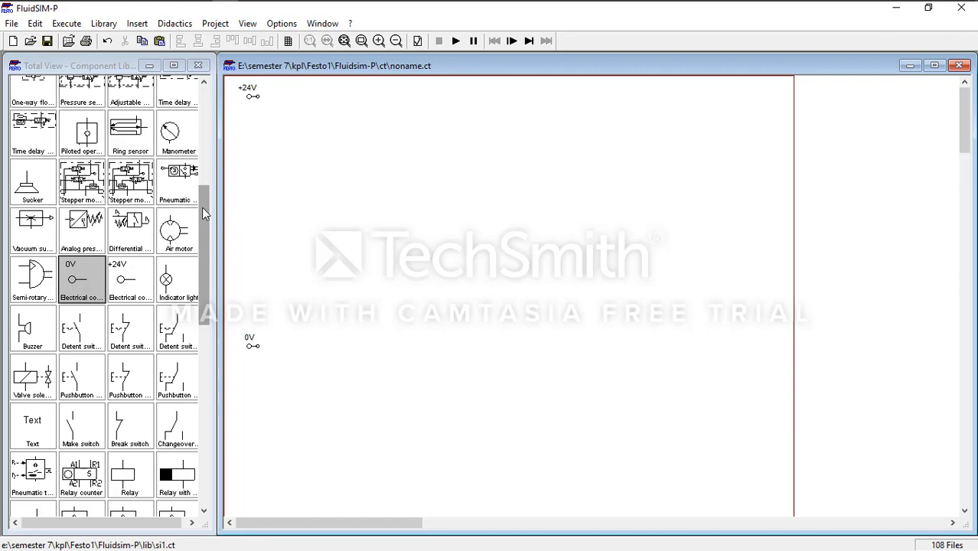
# Step: Place a break pushbutton just below the +24V connection and a make pushbutton beneath it
pyautogui.moveTo(202, 208); pyautogui.dragTo(202, 230)
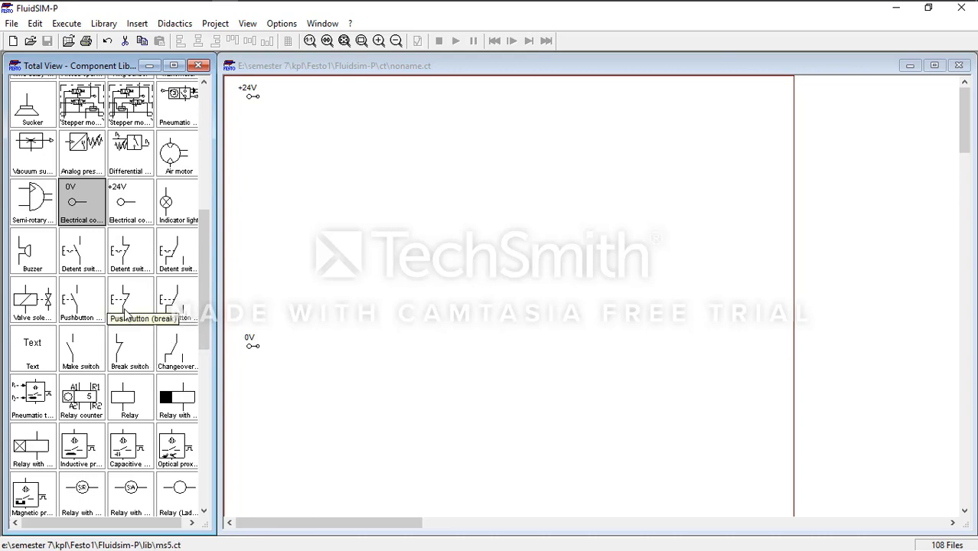
pyautogui.moveTo(123, 306); pyautogui.dragTo(261, 143)
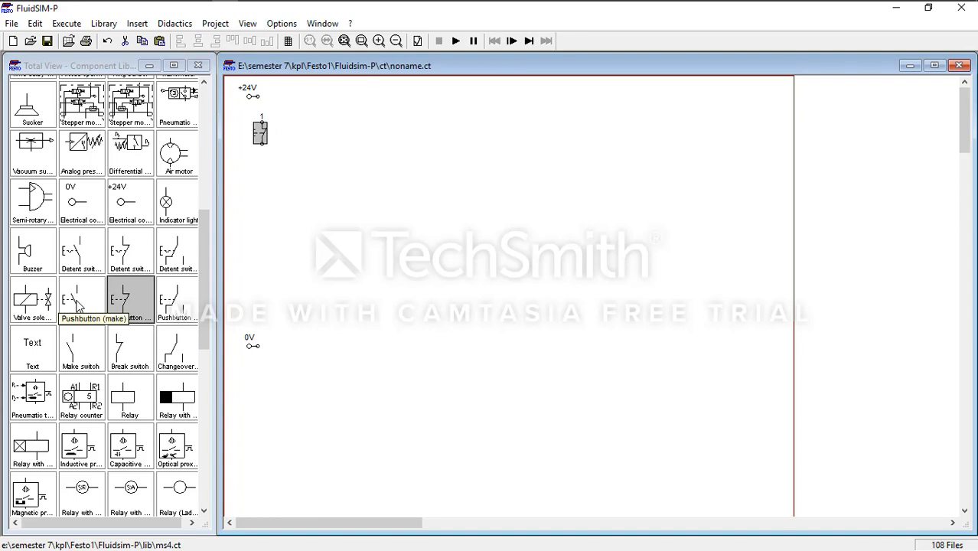
pyautogui.moveTo(76, 304); pyautogui.dragTo(258, 196)
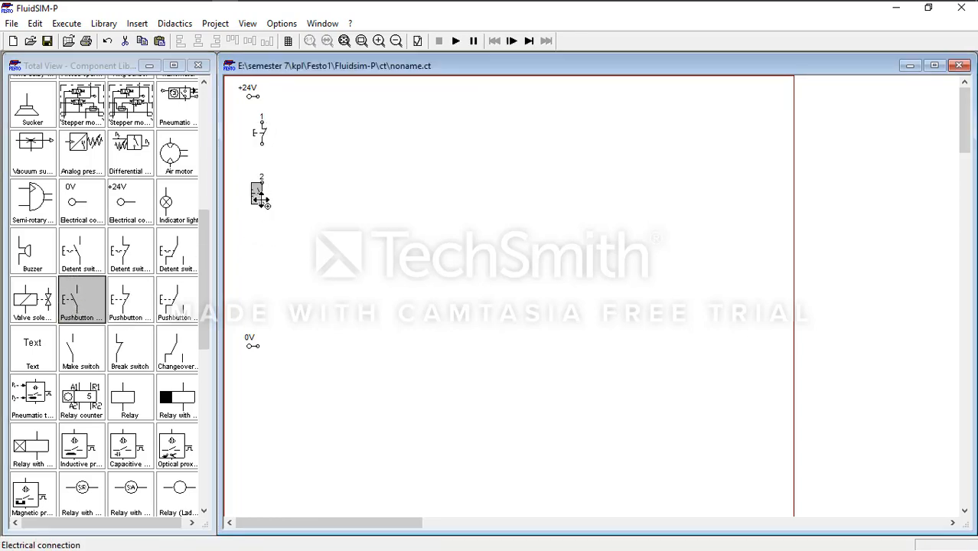
pyautogui.click(291, 188)
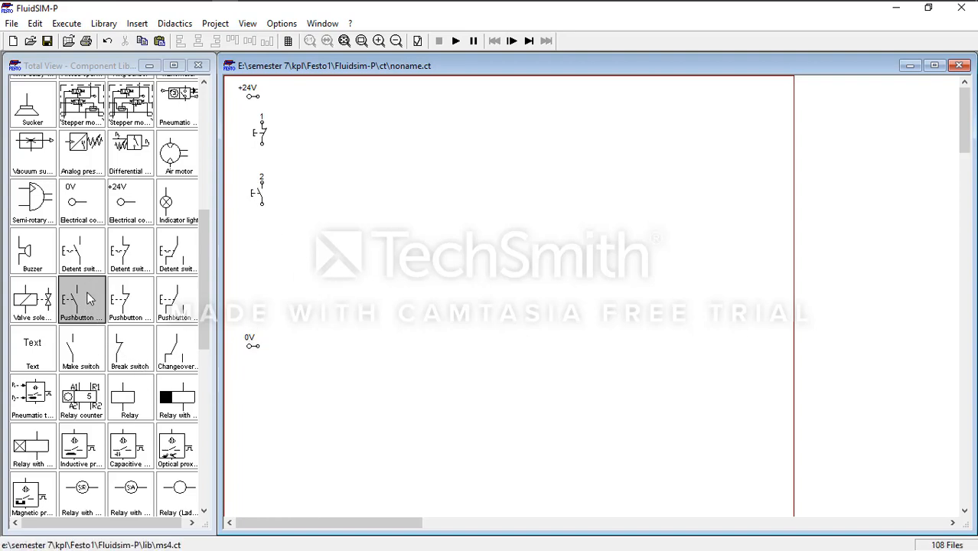
# Step: Place a relay between the make pushbutton and the 0V connection, and a make switch to the right of the make pushbutton
pyautogui.scroll(-1, 87, 310)
pyautogui.scroll(-5, 85, 314)
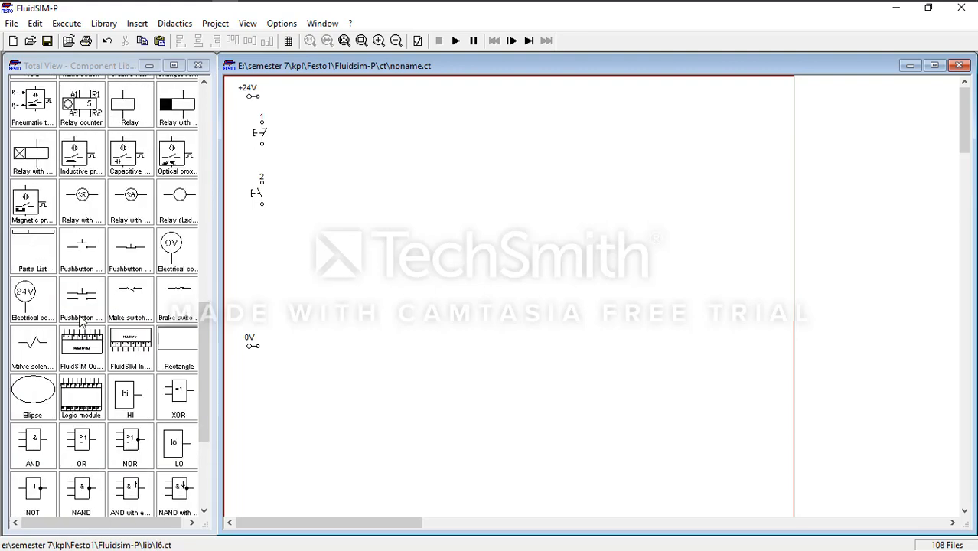
pyautogui.scroll(-3, 75, 325)
pyautogui.scroll(11, 71, 328)
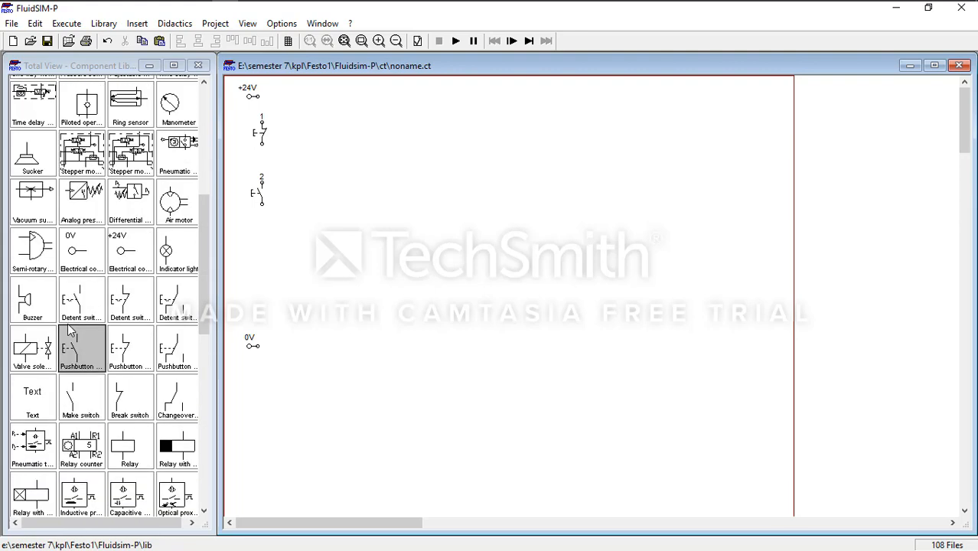
pyautogui.scroll(4, 69, 329)
pyautogui.scroll(2, 69, 328)
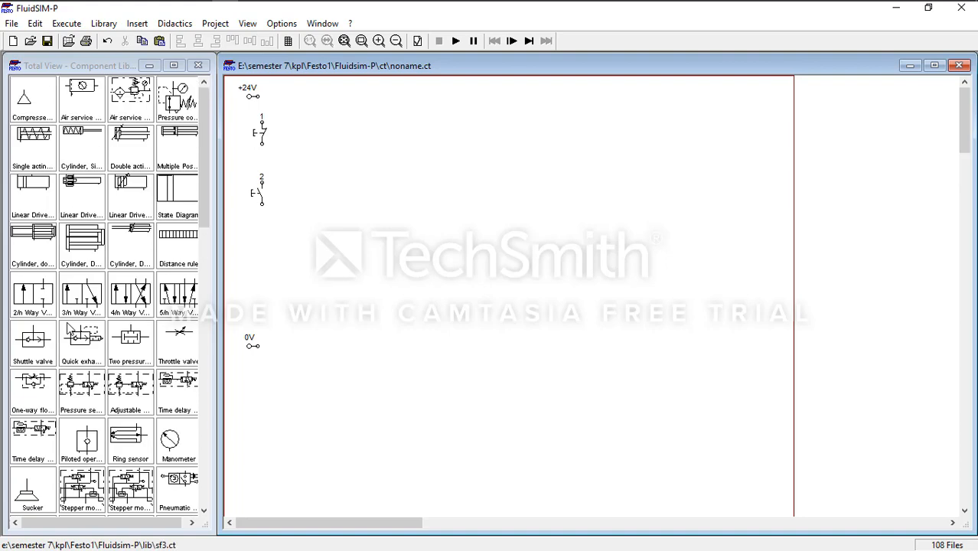
pyautogui.scroll(-2, 69, 328)
pyautogui.scroll(-3, 69, 328)
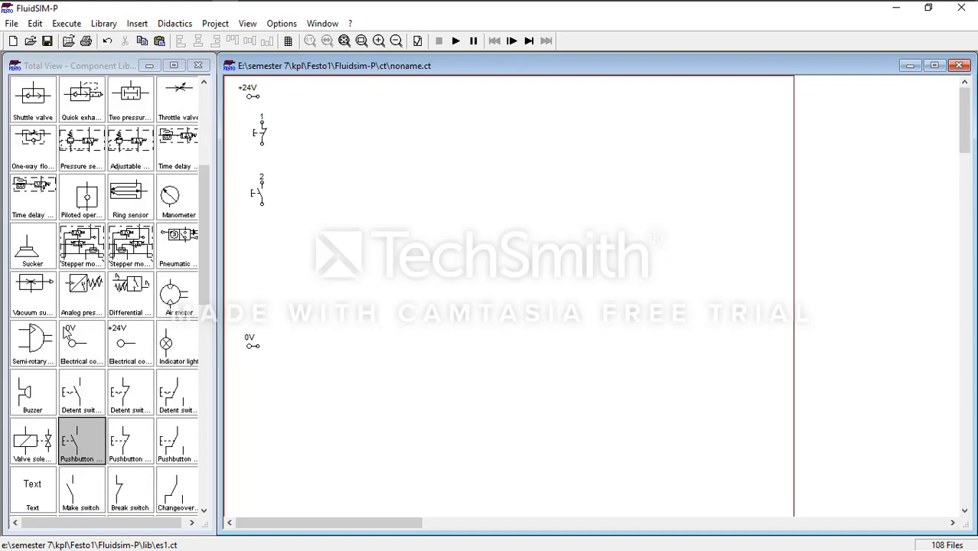
pyautogui.scroll(-1, 69, 331)
pyautogui.scroll(-1, 69, 337)
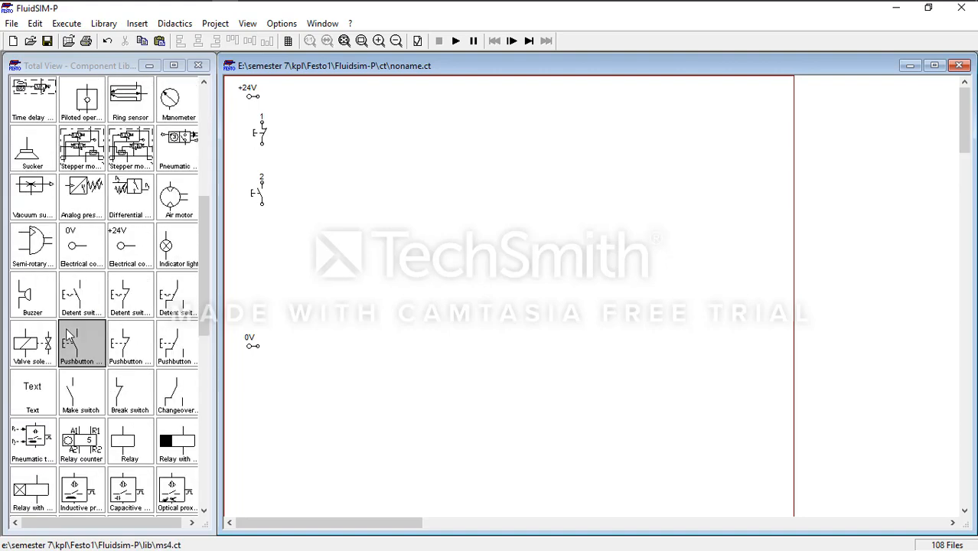
pyautogui.moveTo(130, 444); pyautogui.dragTo(266, 285)
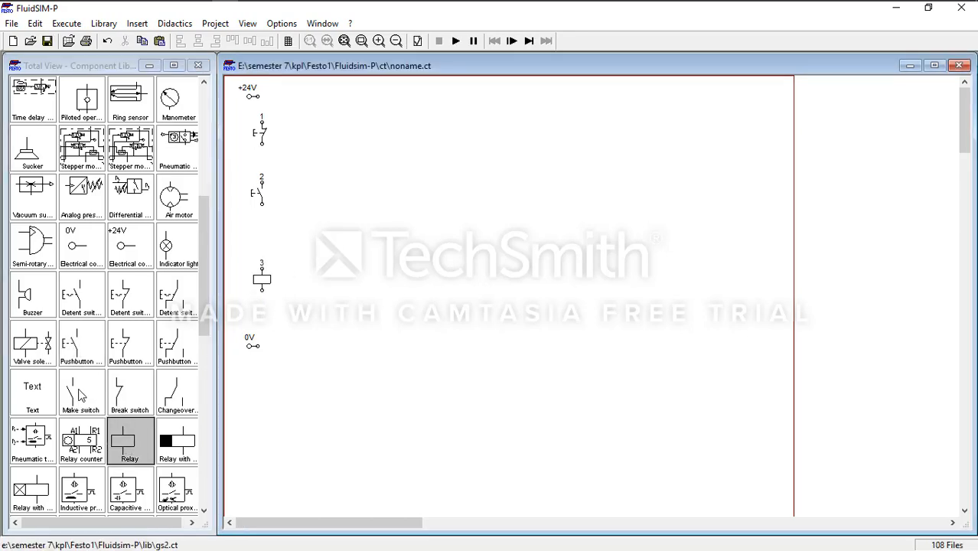
pyautogui.moveTo(81, 394); pyautogui.dragTo(306, 193)
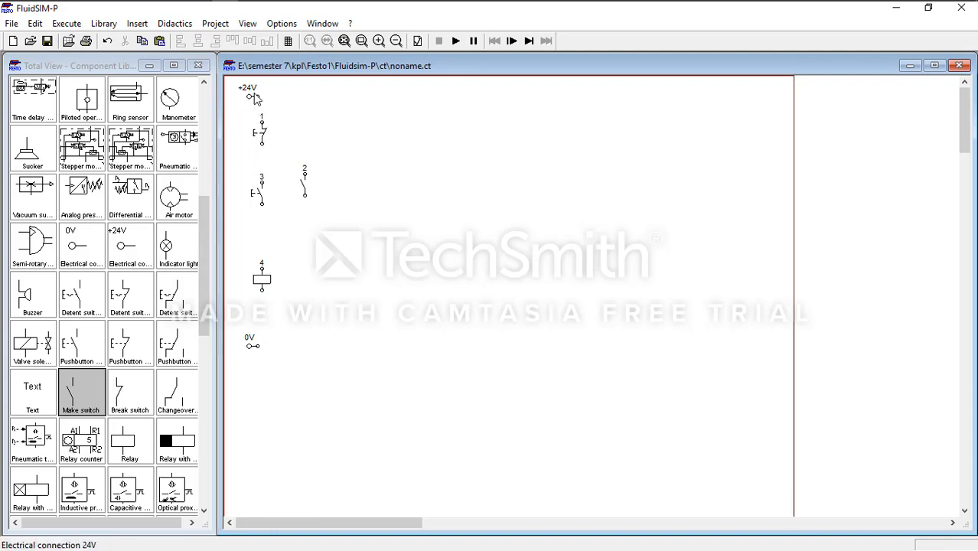
# Step: Shift the +24V and 0V connections slightly left and place a valve solenoid beside the relay, aligned under the make switch
pyautogui.moveTo(249, 101); pyautogui.dragTo(239, 101)
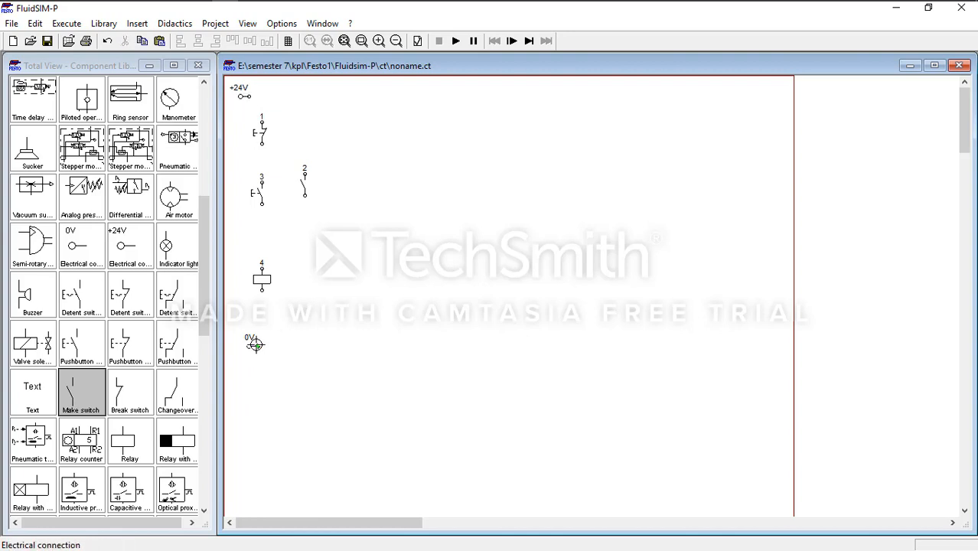
pyautogui.moveTo(249, 346); pyautogui.dragTo(245, 346)
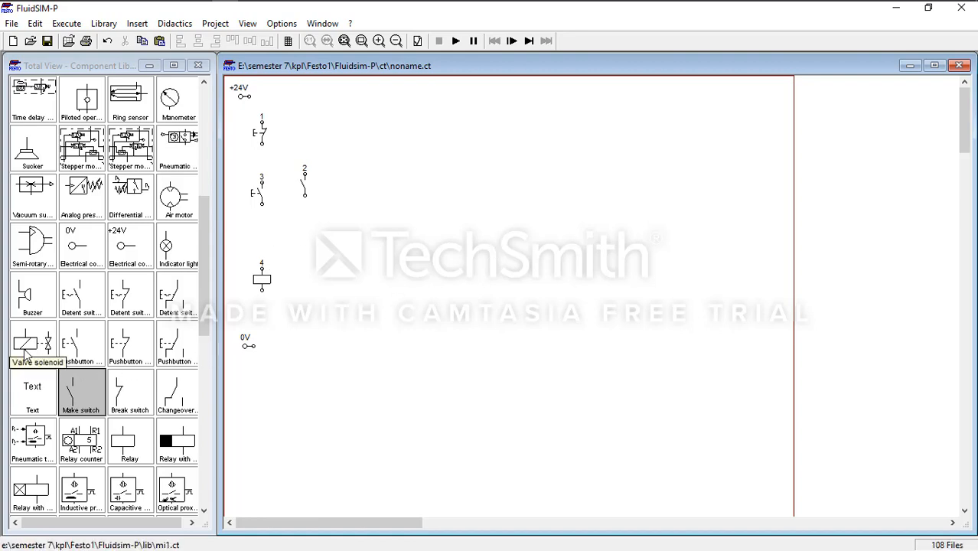
pyautogui.moveTo(26, 354); pyautogui.dragTo(310, 281)
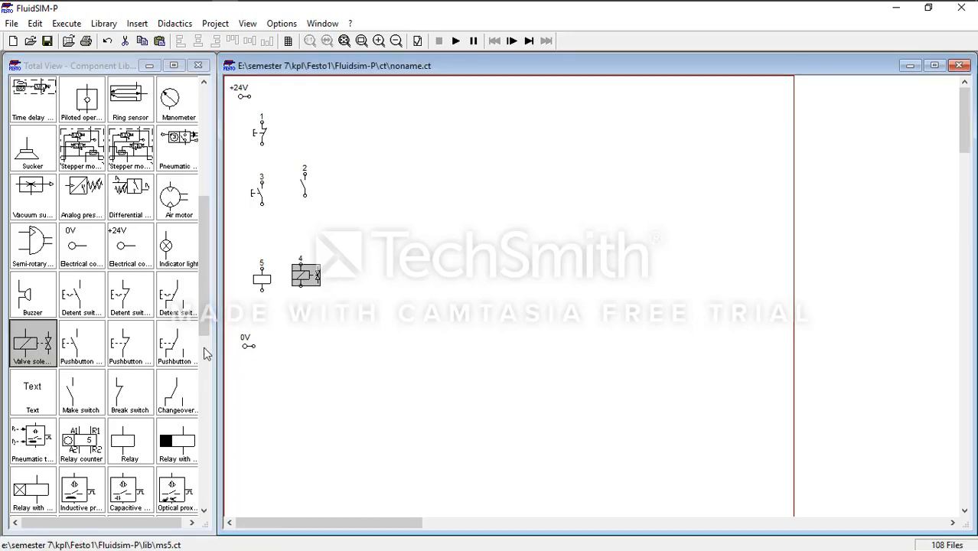
pyautogui.click(392, 291)
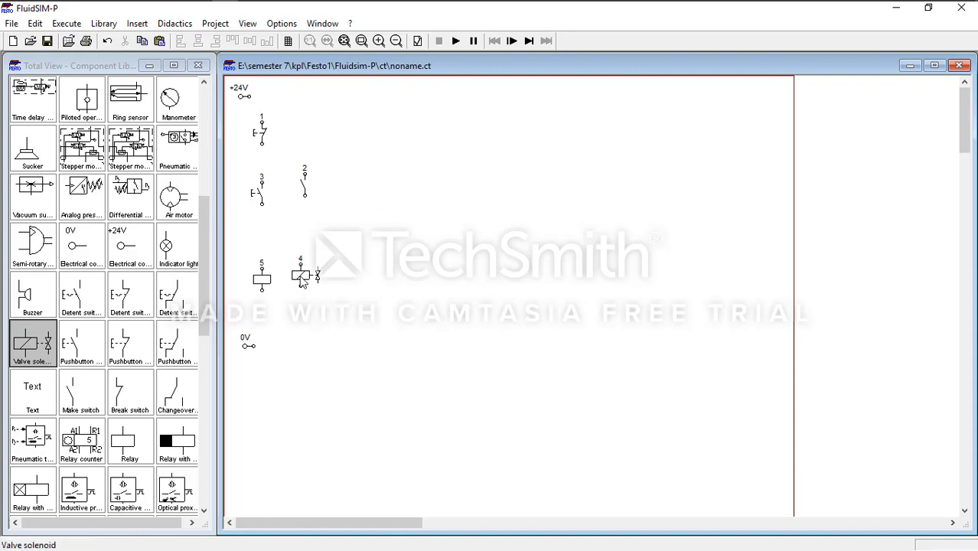
pyautogui.moveTo(303, 281); pyautogui.dragTo(306, 279)
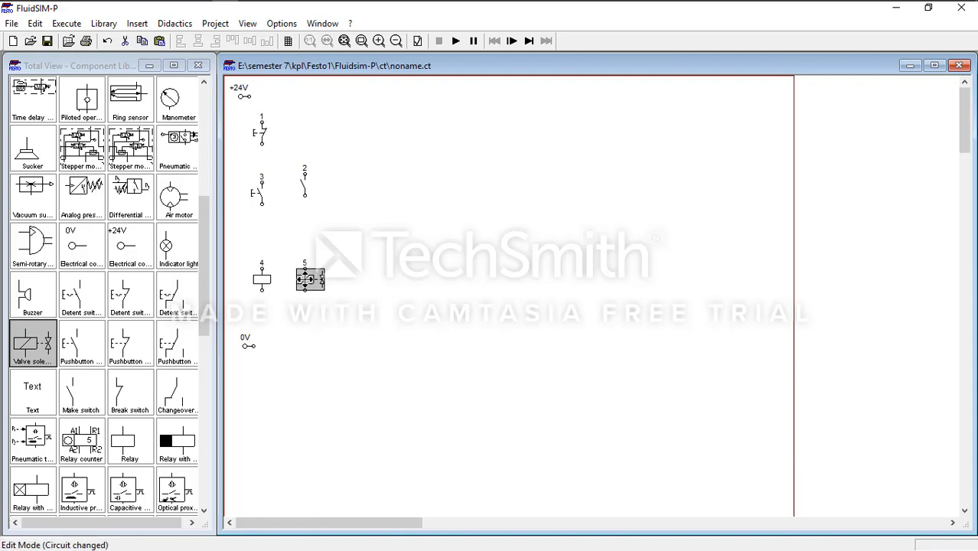
pyautogui.click(319, 320)
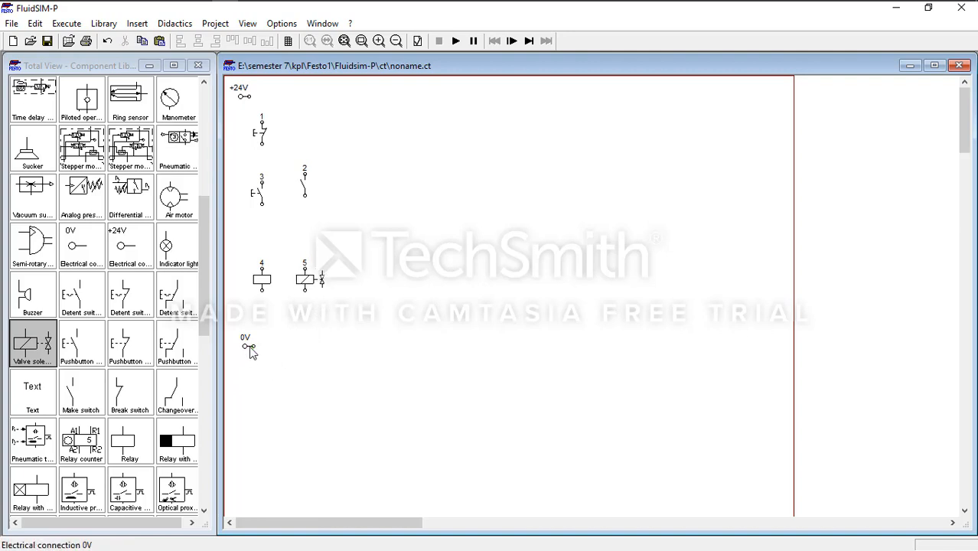
# Step: Move the 0V connection up closer to the relay and line up the make pushbutton and make switch at the same height
pyautogui.moveTo(250, 348); pyautogui.dragTo(254, 330)
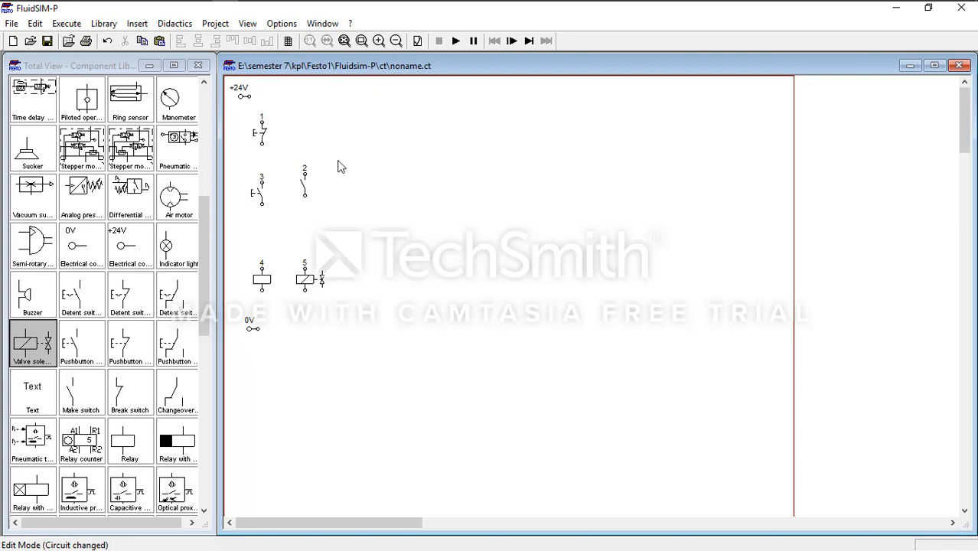
pyautogui.moveTo(261, 192); pyautogui.dragTo(261, 186)
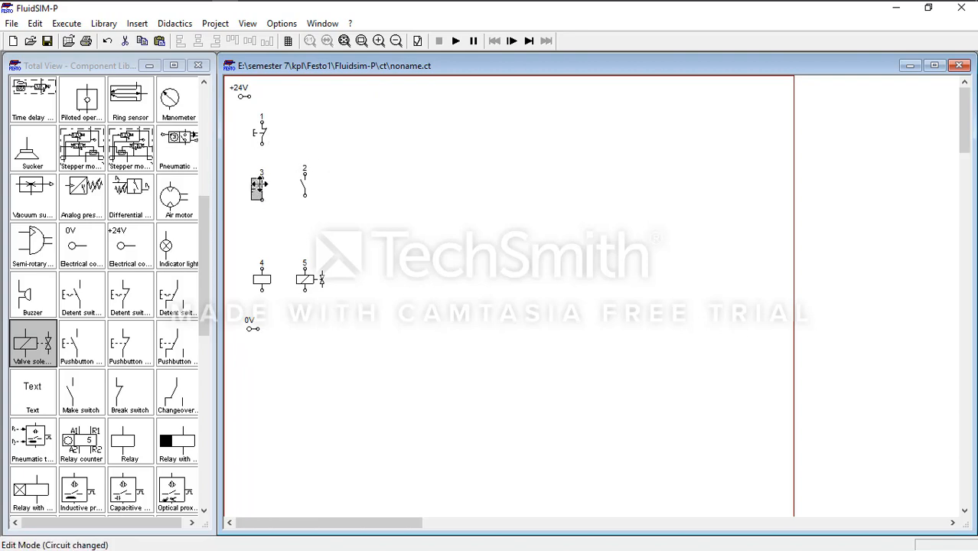
pyautogui.click(303, 186)
pyautogui.click(343, 185)
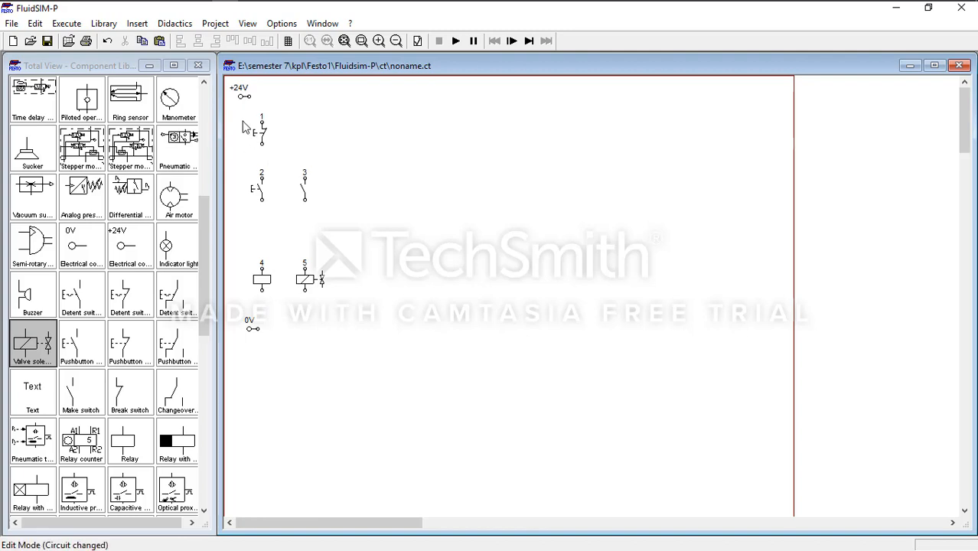
# Step: Wire +24V through the break pushbutton to the make pushbutton, and branch from the line between them to the make switch
pyautogui.click(251, 96)
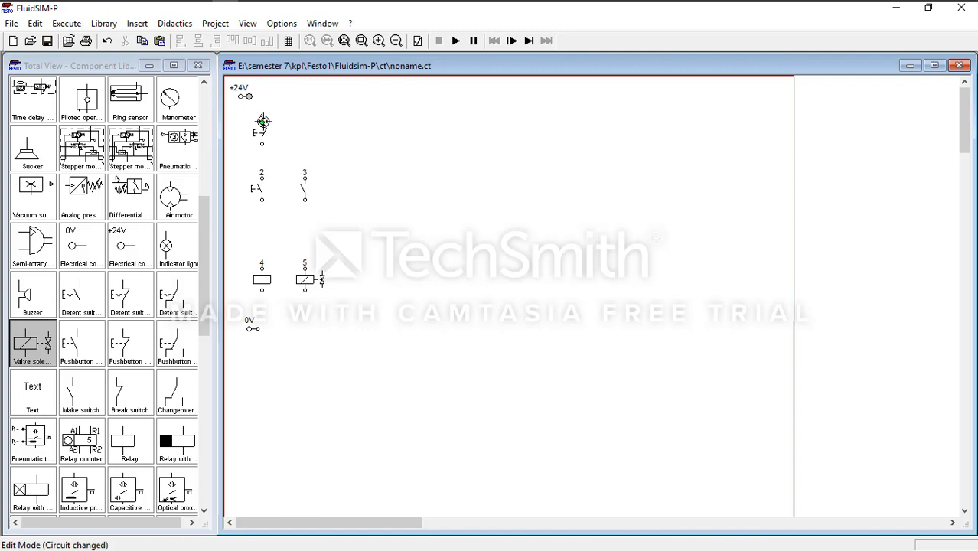
pyautogui.moveTo(262, 123); pyautogui.dragTo(249, 96)
pyautogui.moveTo(262, 145); pyautogui.dragTo(262, 177)
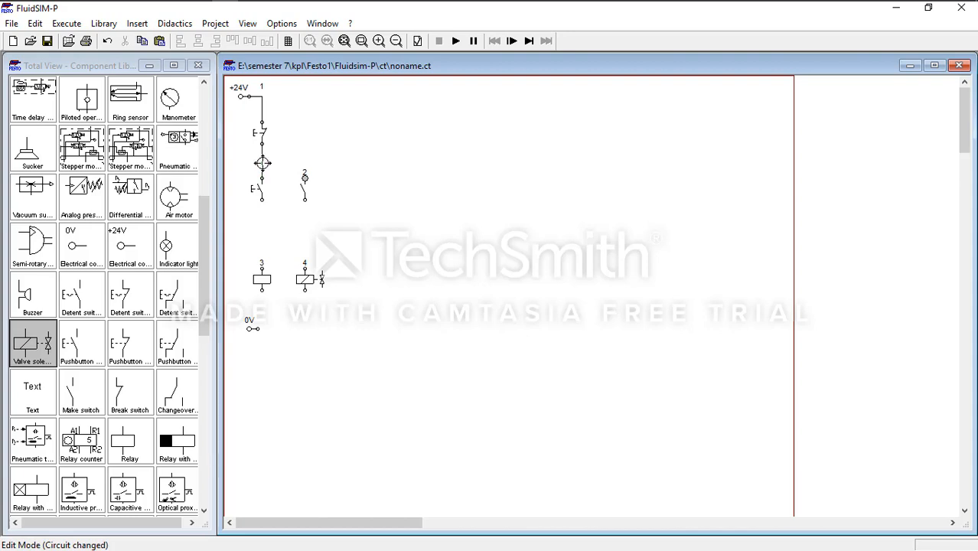
pyautogui.moveTo(263, 163); pyautogui.dragTo(305, 178)
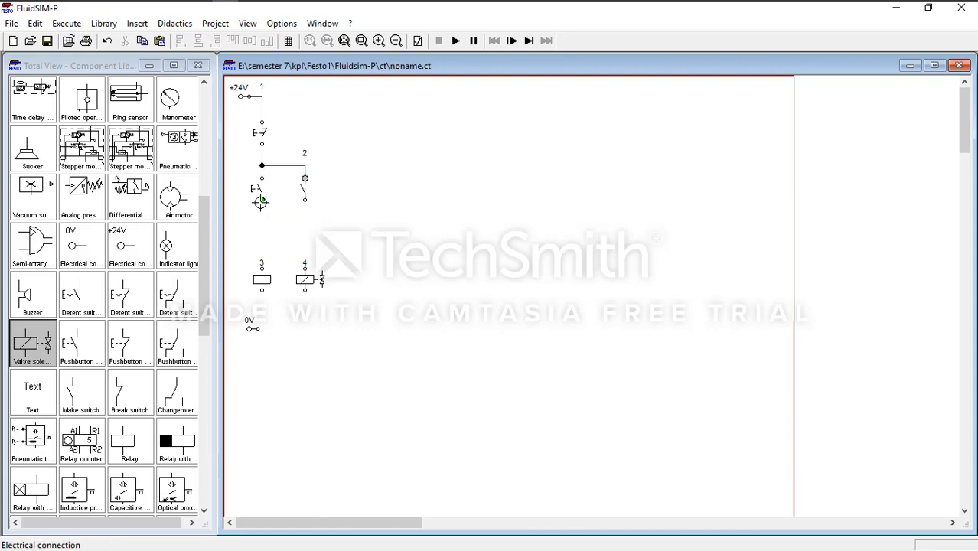
# Step: Wire the make pushbutton through the relay to 0V, and join the make switch's lower terminal to the line above the relay
pyautogui.moveTo(261, 201)
pyautogui.mouseDown()
pyautogui.moveTo(258, 330)
pyautogui.moveTo(252, 323)
pyautogui.moveTo(311, 231)
pyautogui.moveTo(256, 328)
pyautogui.mouseUp()
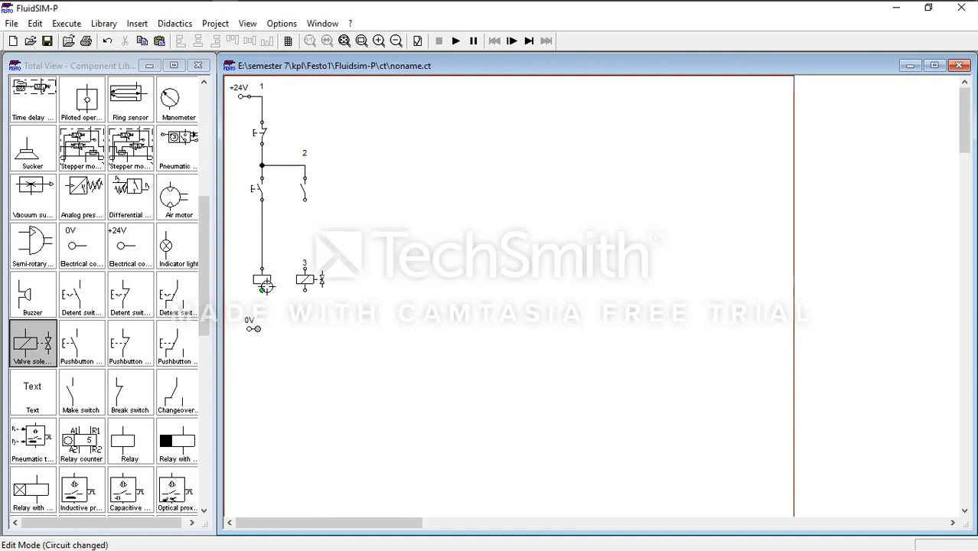
pyautogui.moveTo(266, 287); pyautogui.dragTo(265, 288)
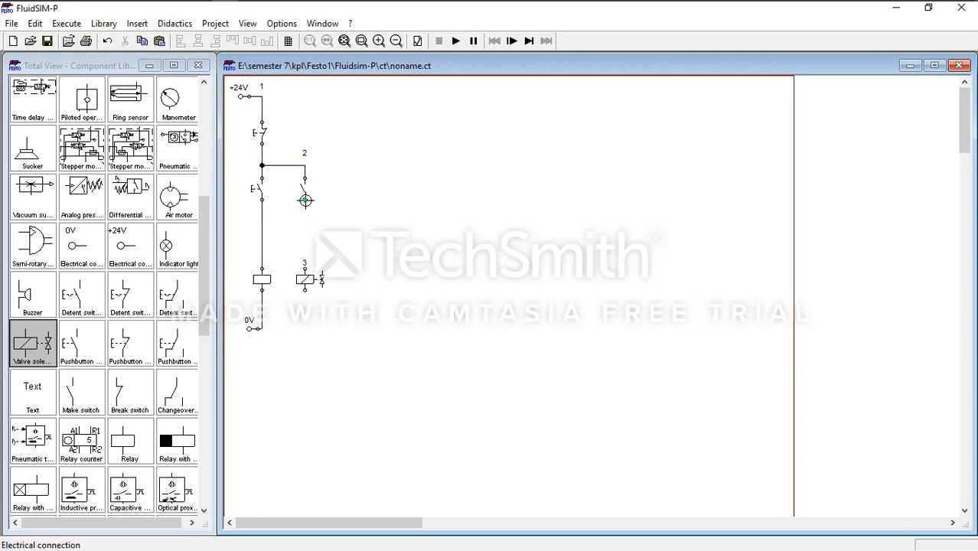
pyautogui.moveTo(305, 201); pyautogui.dragTo(262, 226)
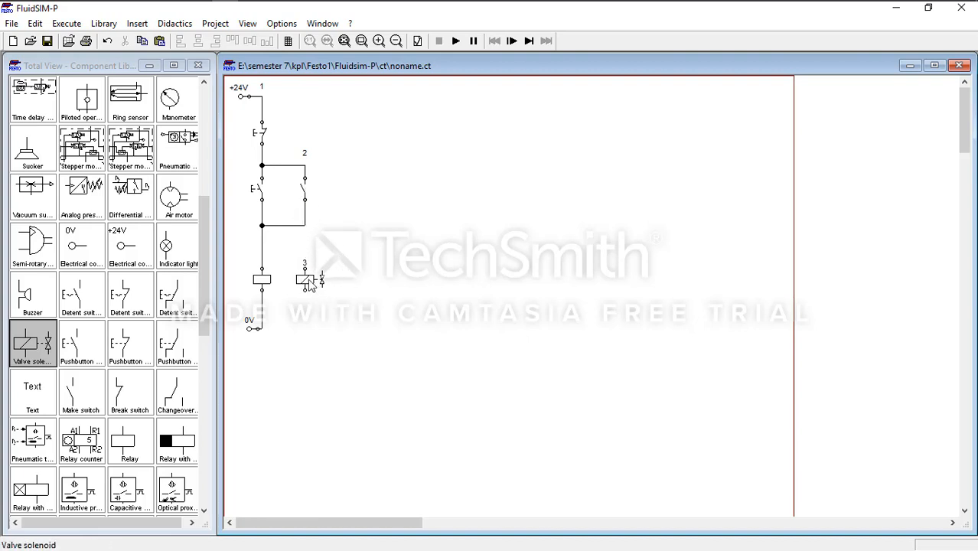
# Step: Shift the valve solenoid slightly left and wire it in parallel with the relay, from the make switch's lower branch to the 0V line
pyautogui.moveTo(310, 285); pyautogui.dragTo(300, 281)
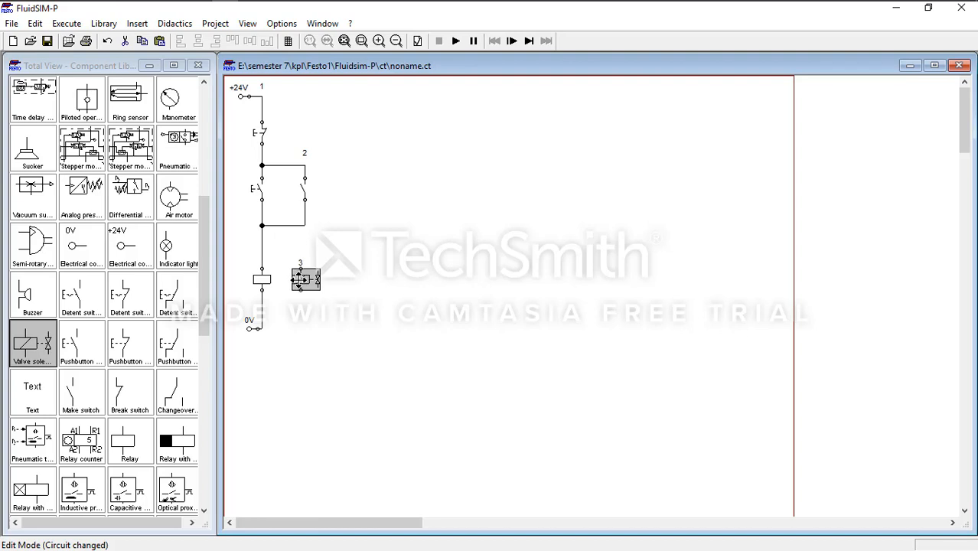
pyautogui.click(356, 251)
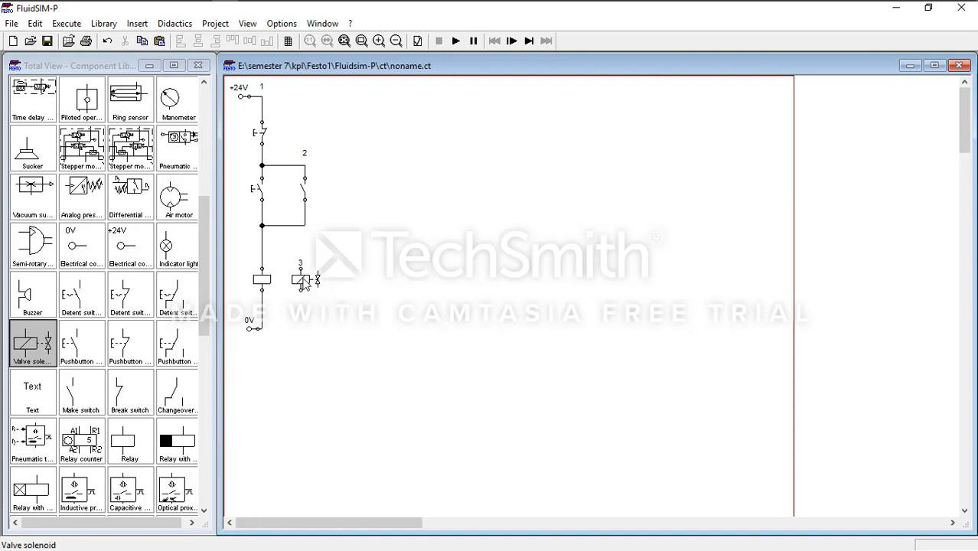
pyautogui.click(37, 350)
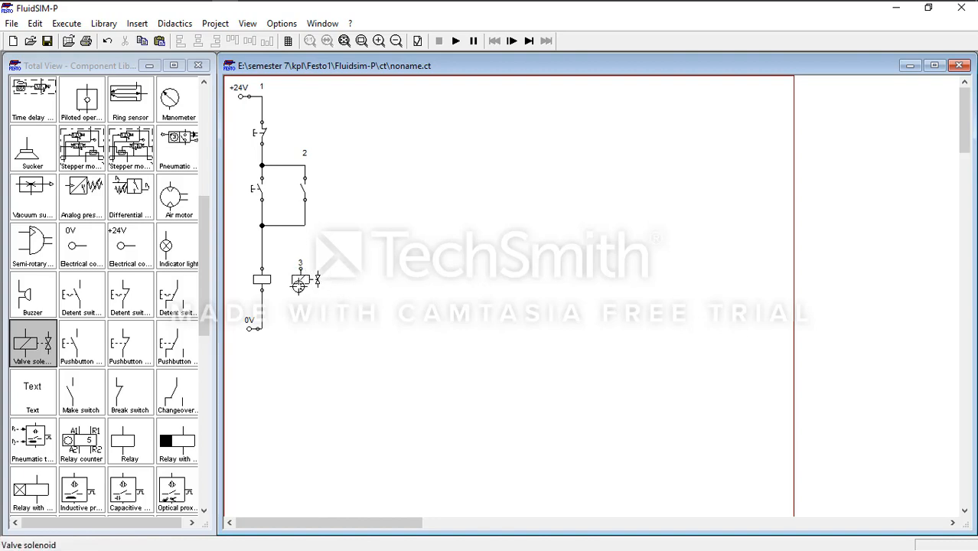
pyautogui.moveTo(300, 268); pyautogui.dragTo(304, 225)
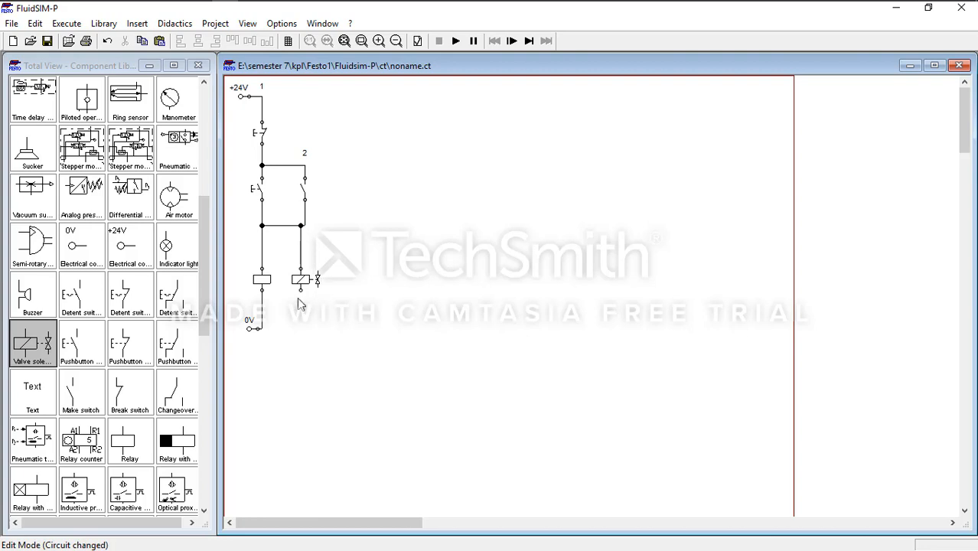
pyautogui.moveTo(283, 316); pyautogui.dragTo(262, 312)
pyautogui.click(262, 312)
# Step: Label the break pushbutton STOP and the make pushbutton START
pyautogui.doubleClick(262, 134)
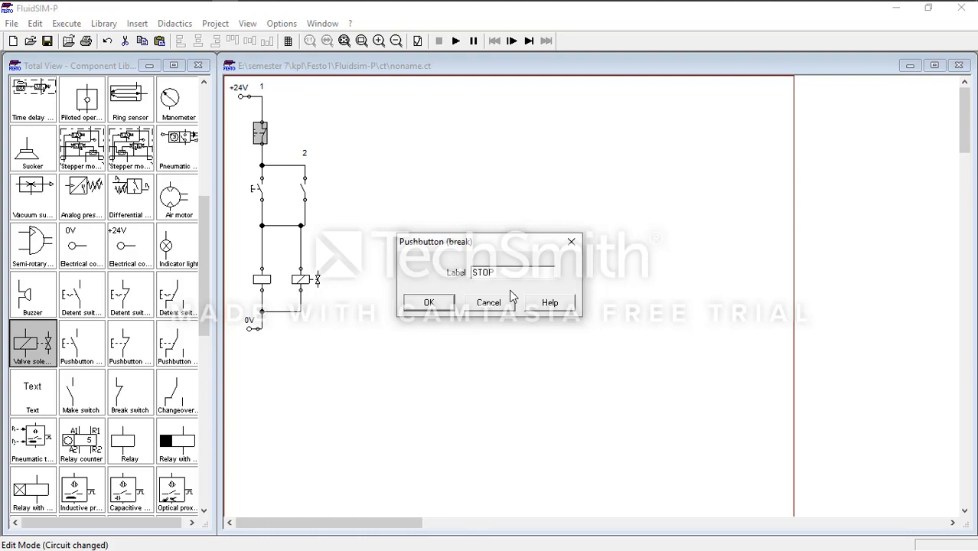
pyautogui.press('Return')
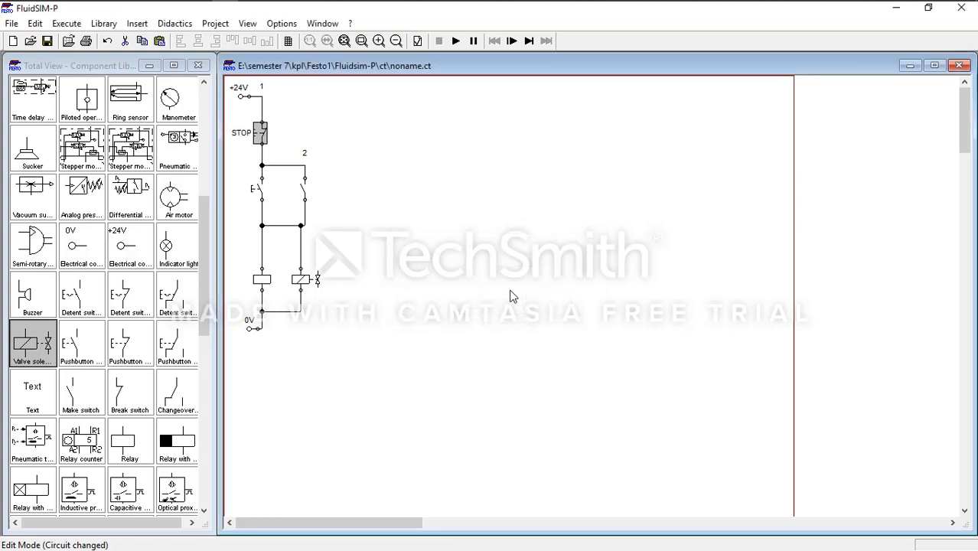
pyautogui.click(450, 231)
pyautogui.doubleClick(260, 190)
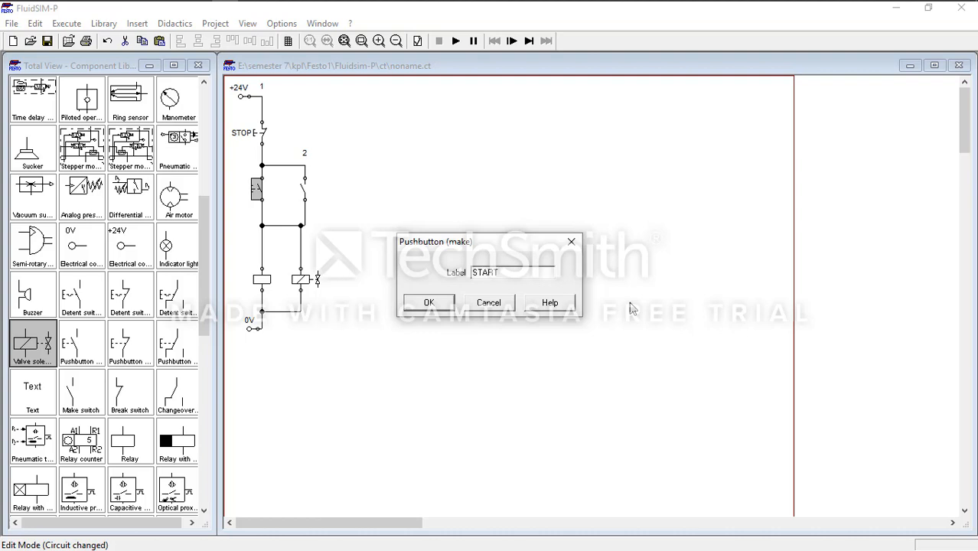
pyautogui.press('Return')
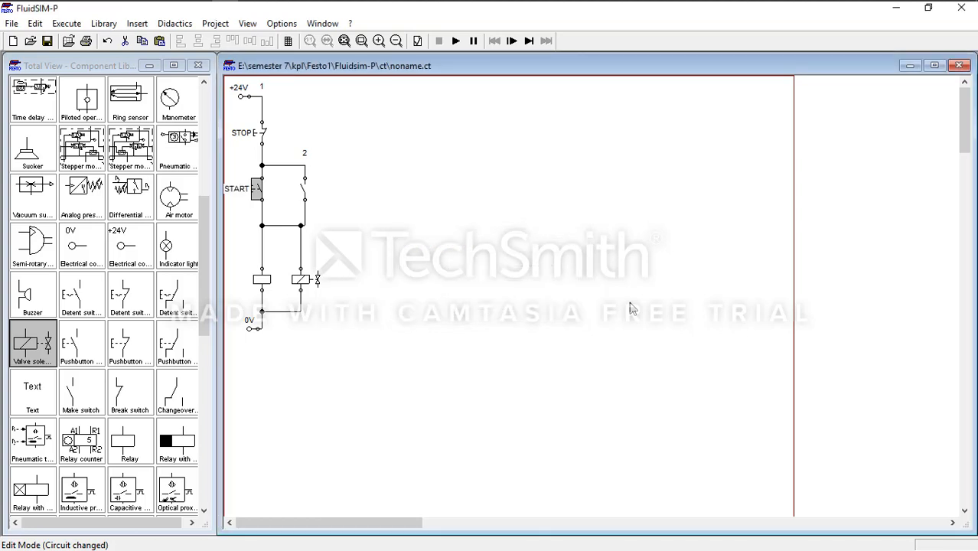
pyautogui.click(571, 269)
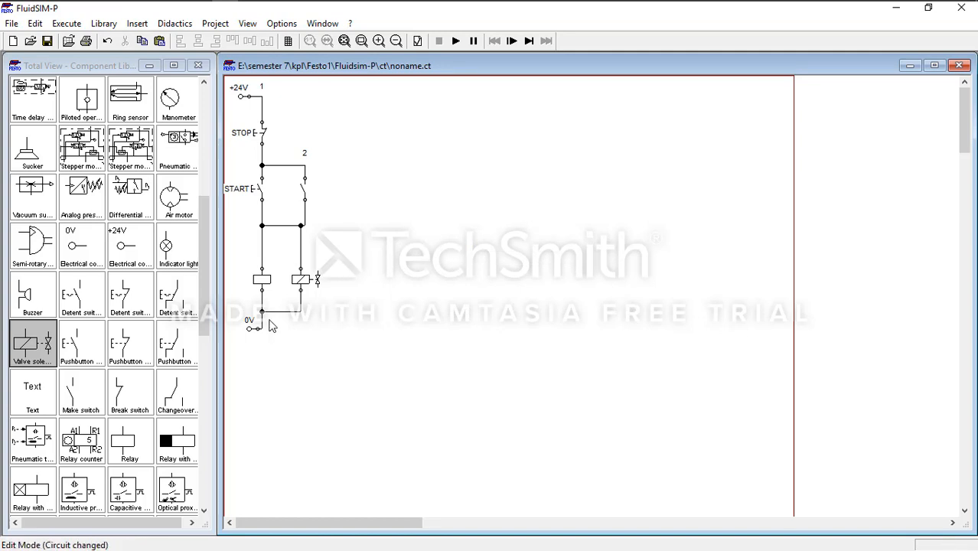
pyautogui.doubleClick(261, 280)
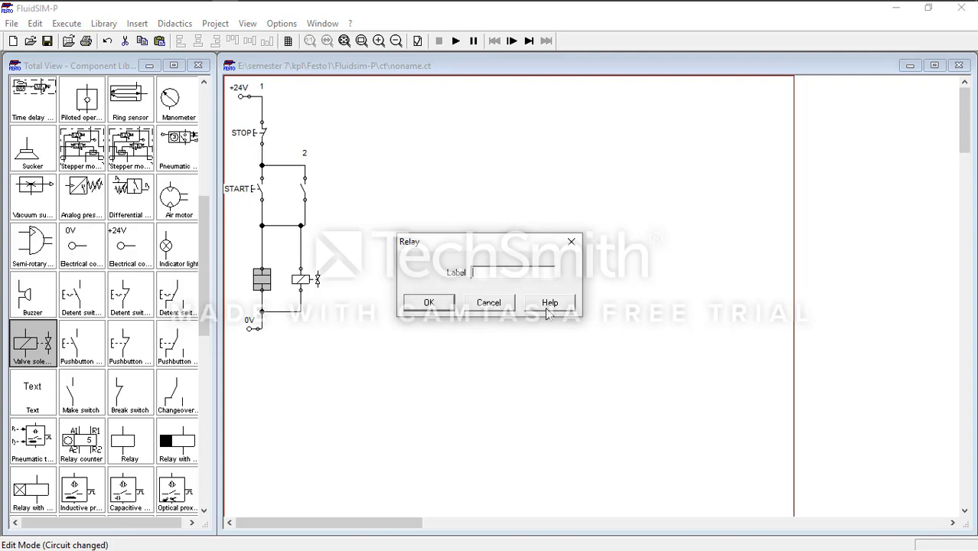
pyautogui.click(490, 303)
pyautogui.click(450, 319)
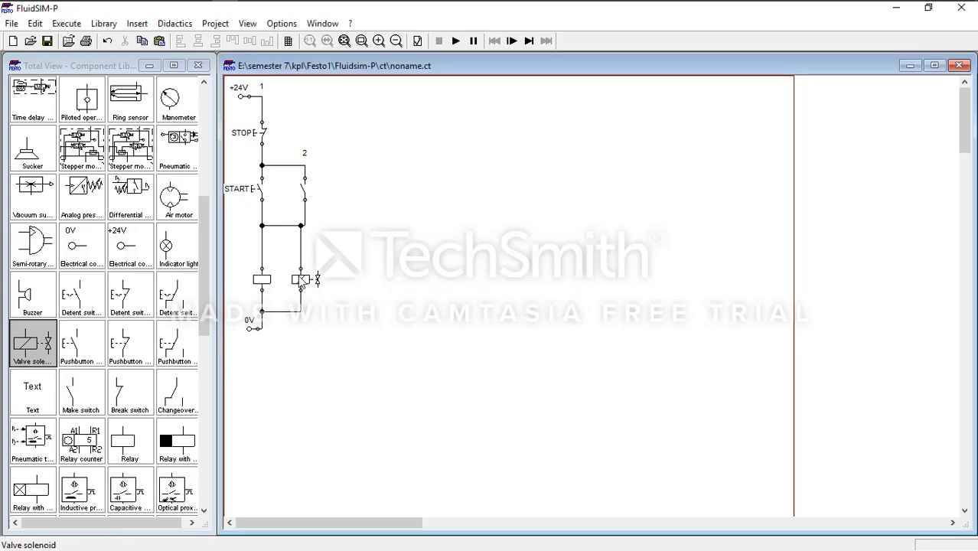
pyautogui.rightClick(261, 280)
pyautogui.click(429, 241)
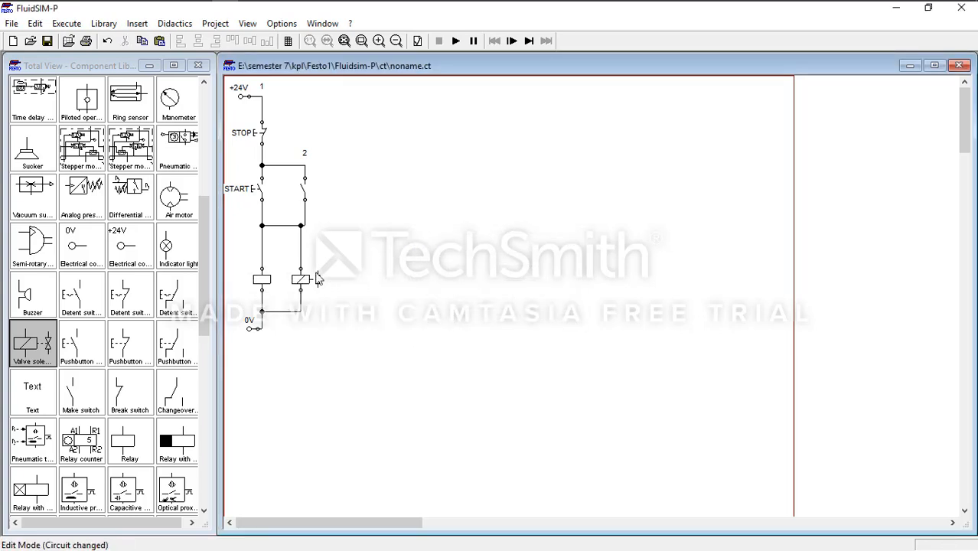
pyautogui.doubleClick(262, 279)
pyautogui.click(507, 301)
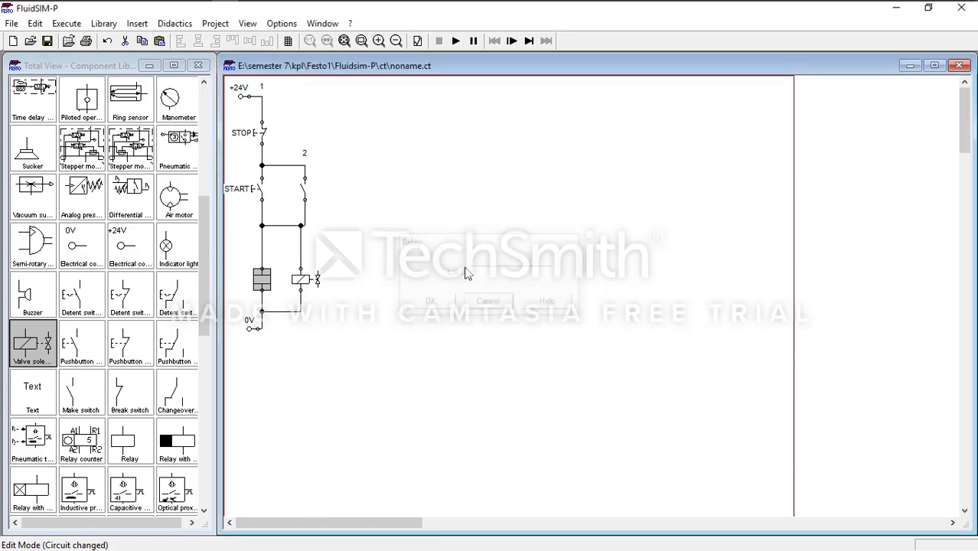
# Step: Label the relay R1 and give the make switch parallel to the START pushbutton the same label, R1
pyautogui.rightClick(262, 282)
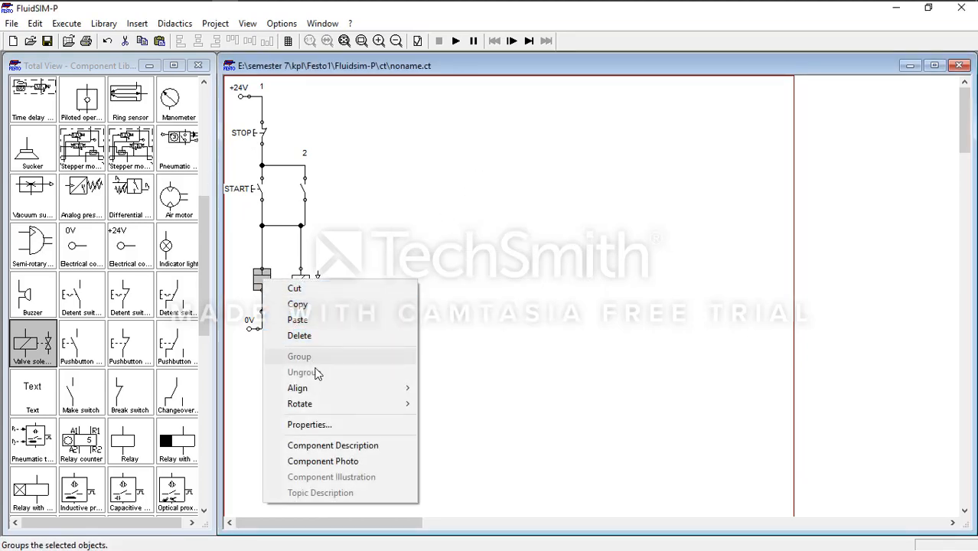
pyautogui.click(308, 425)
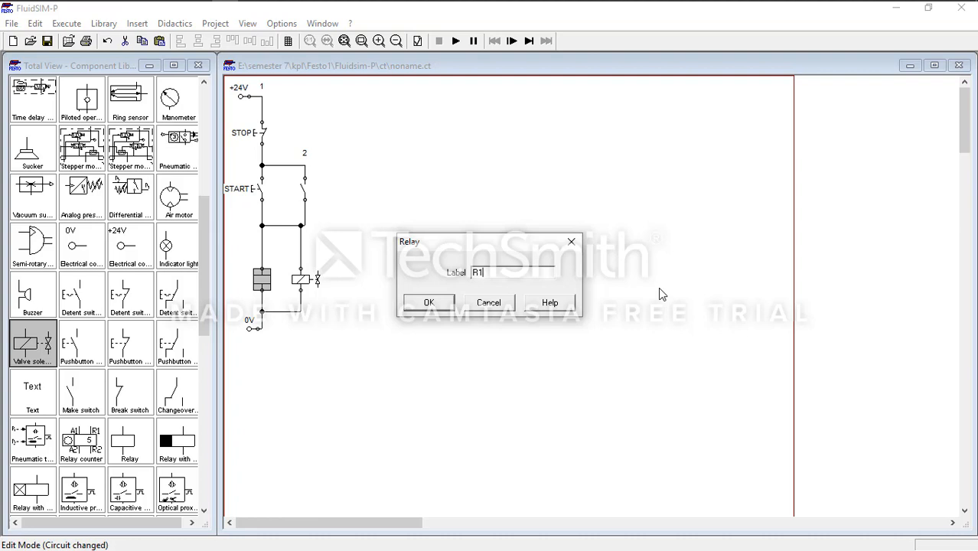
pyautogui.press('Return')
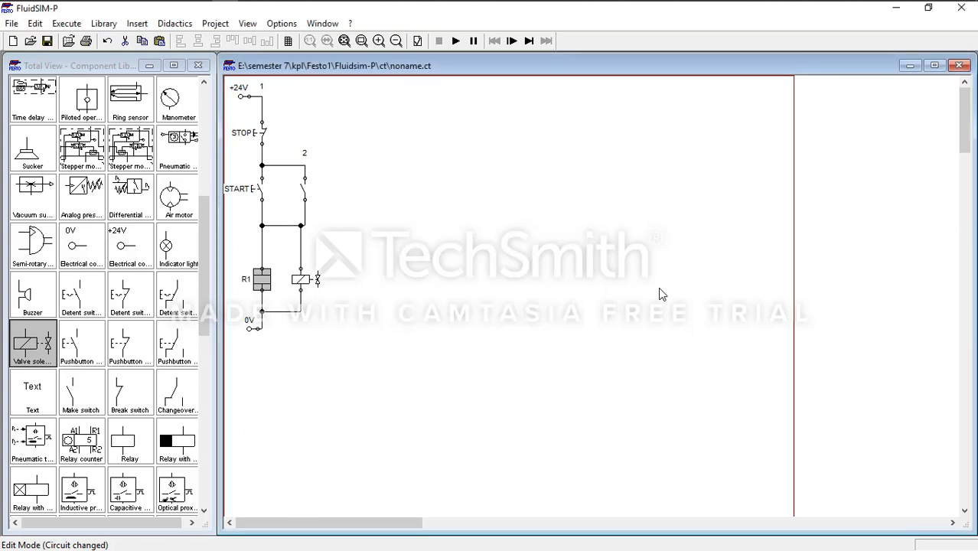
pyautogui.click(474, 282)
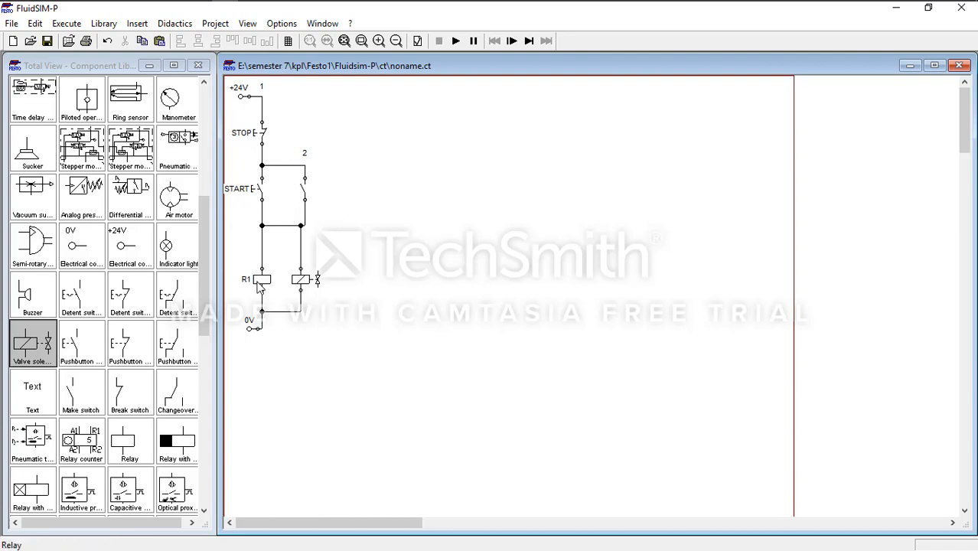
pyautogui.doubleClick(306, 193)
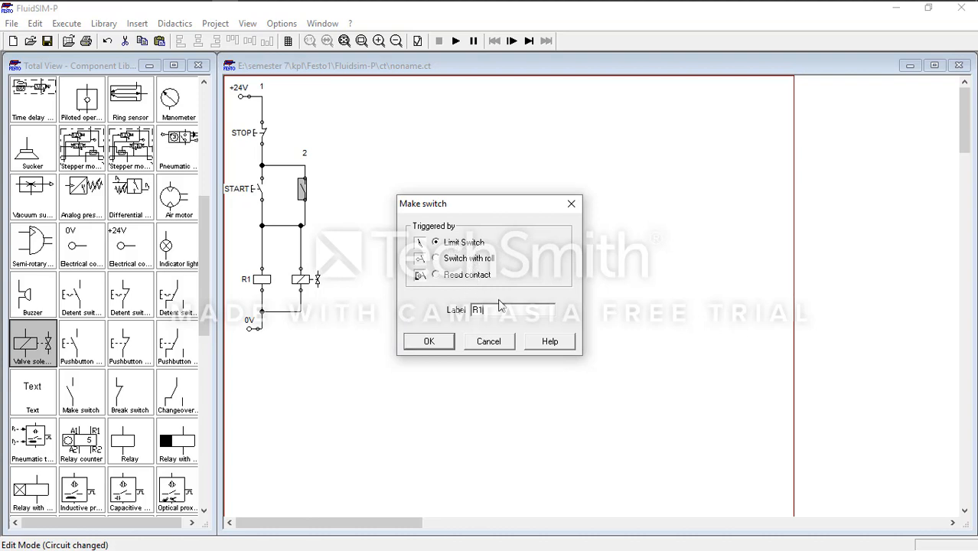
pyautogui.click(431, 342)
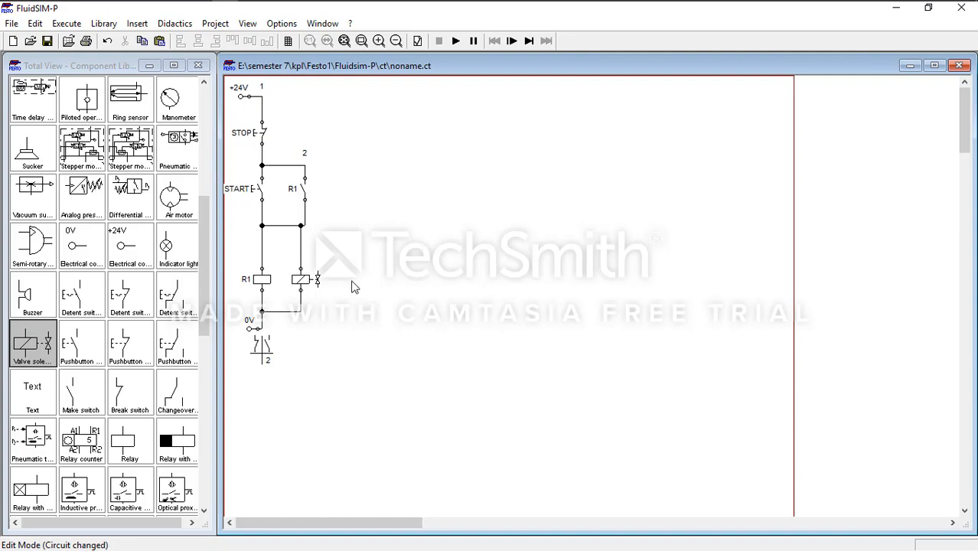
# Step: Simulate the circuit, operating the START pushbutton several times and the STOP pushbutton once, and end the simulation
pyautogui.click(457, 41)
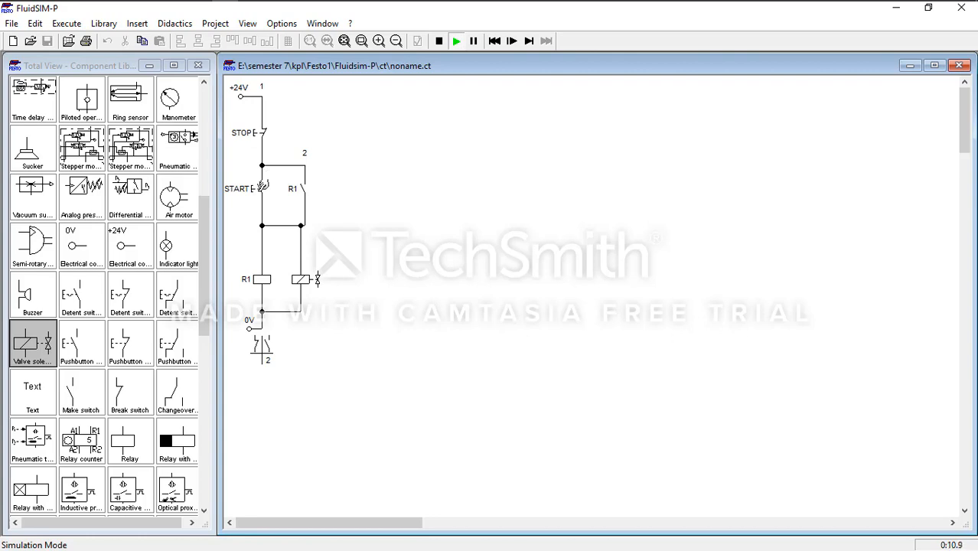
pyautogui.click(264, 184)
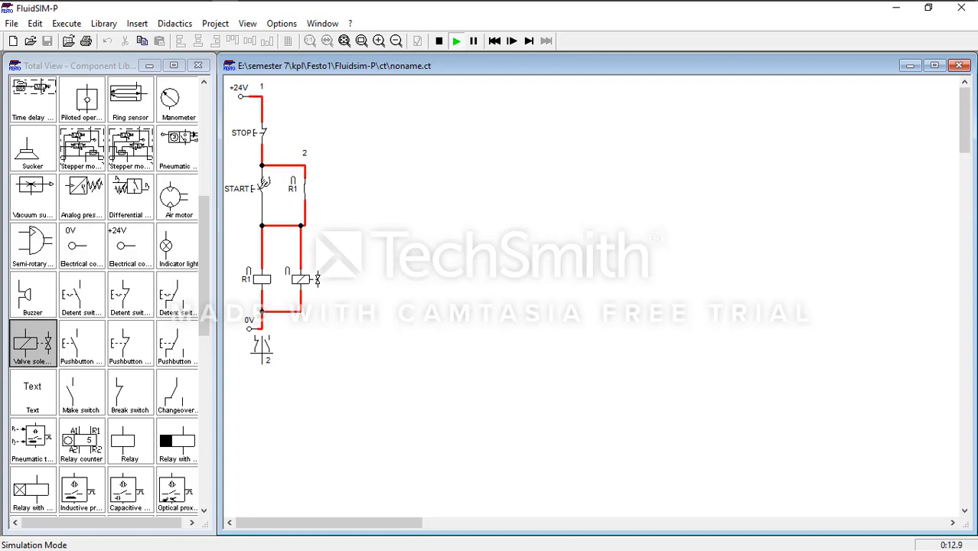
pyautogui.click(265, 180)
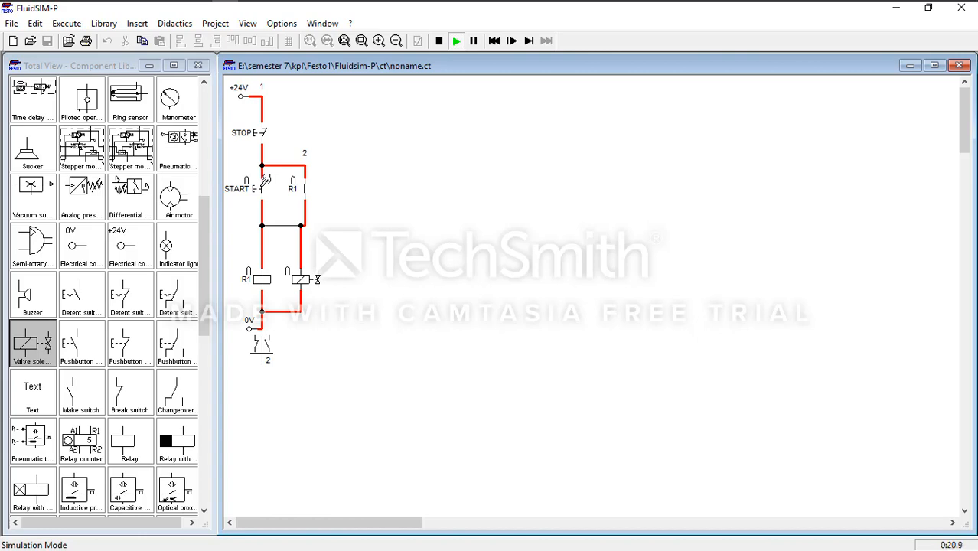
pyautogui.click(265, 185)
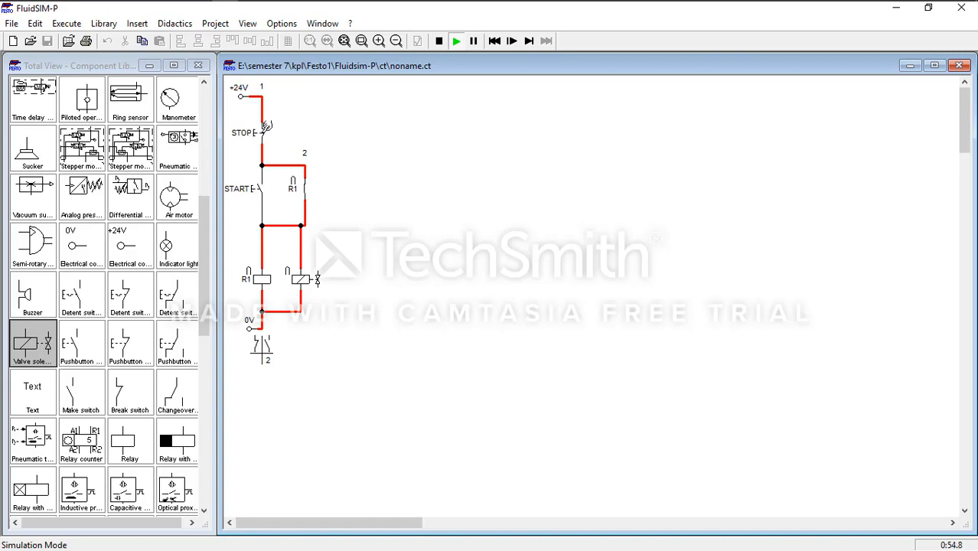
pyautogui.click(267, 125)
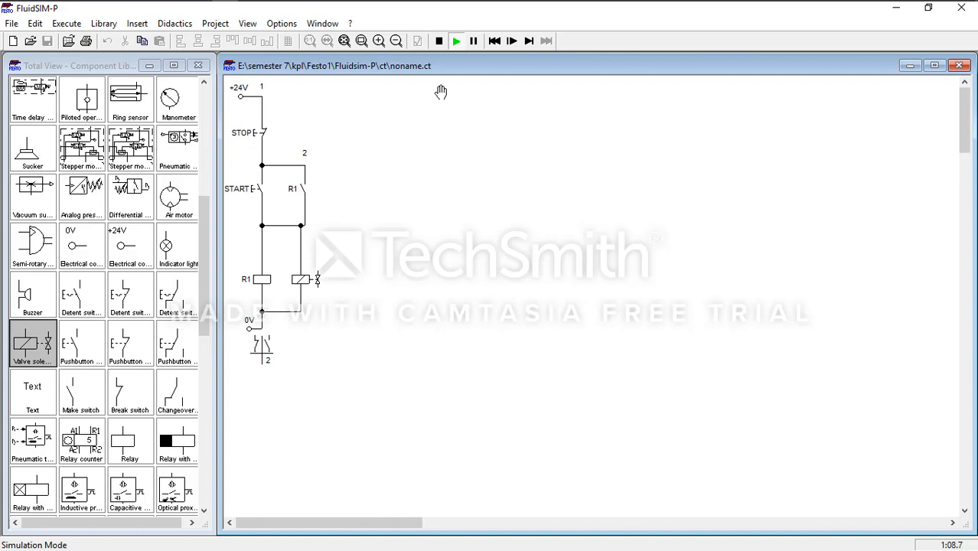
pyautogui.click(439, 41)
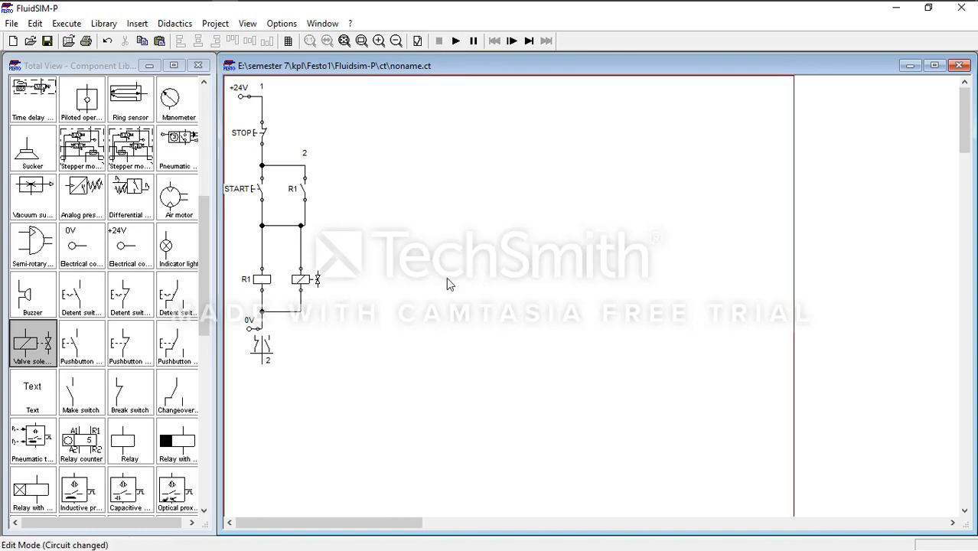
# Step: Place a single acting cylinder in the empty area to the right of the electrical circuit, level with the STOP pushbutton
pyautogui.scroll(2, 118, 285)
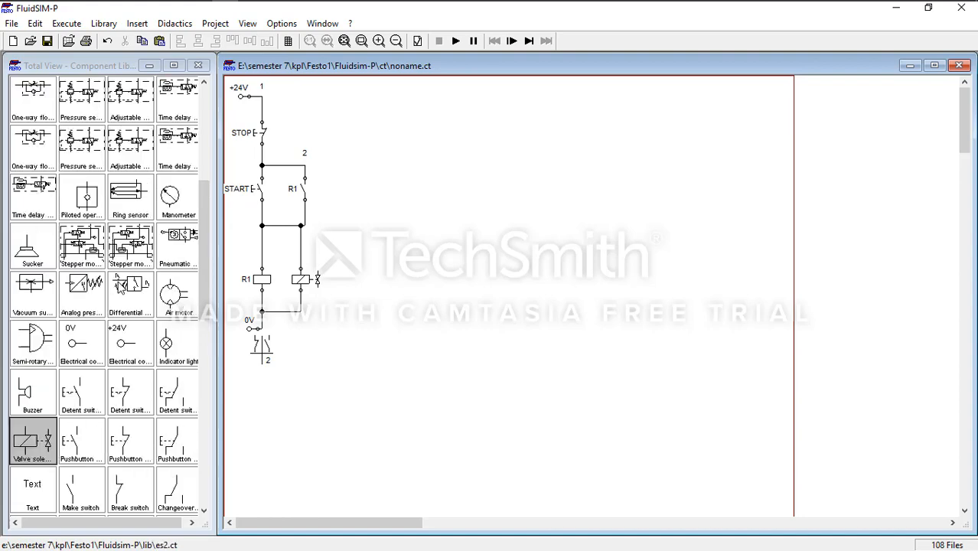
pyautogui.scroll(5, 118, 284)
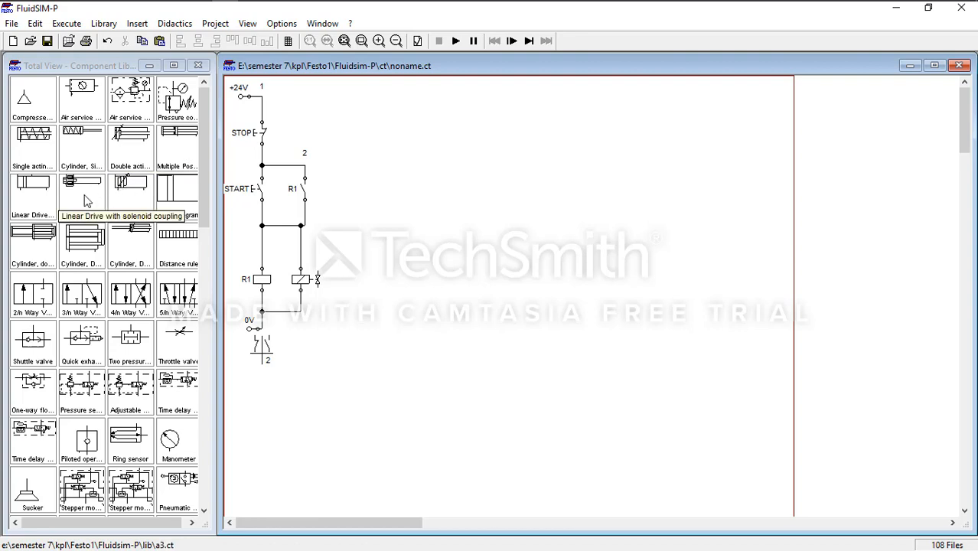
pyautogui.click(29, 149)
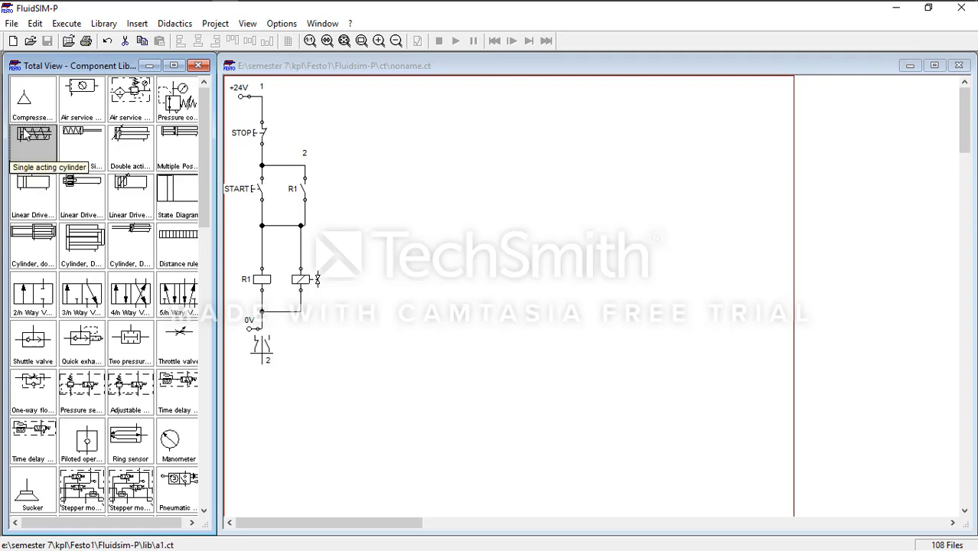
pyautogui.moveTo(31, 138); pyautogui.dragTo(575, 128)
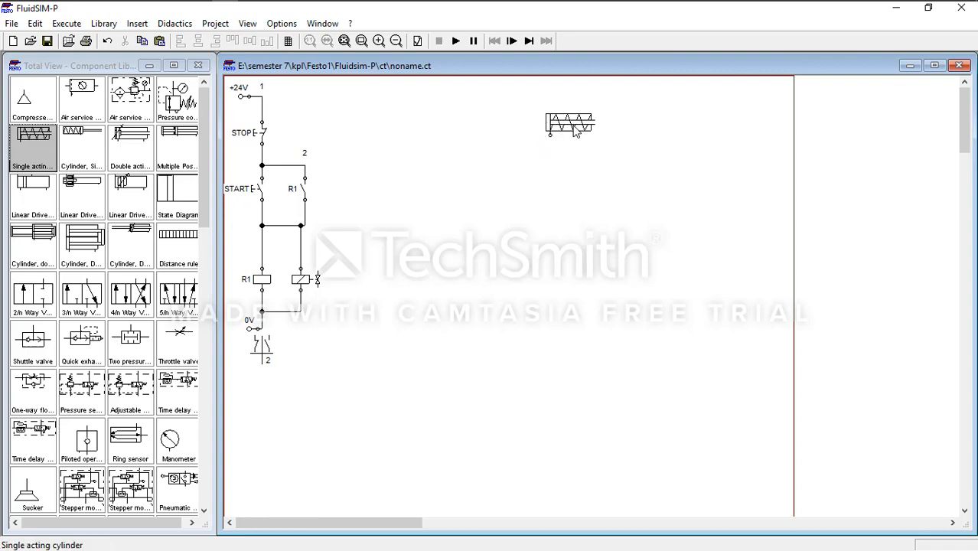
# Step: Place a compressed air supply, a simplified air service unit and a full air service unit in the empty area below the cylinder
pyautogui.moveTo(569, 130)
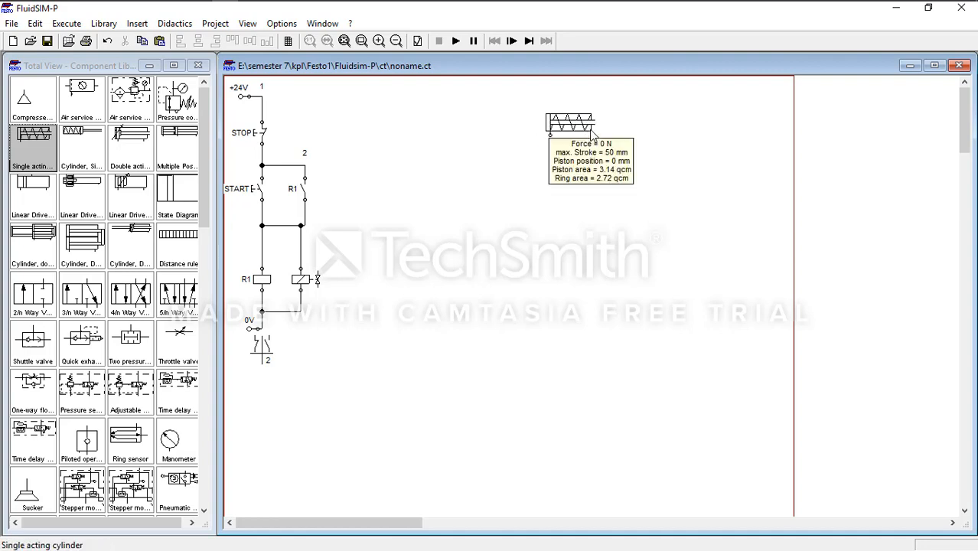
pyautogui.moveTo(571, 126)
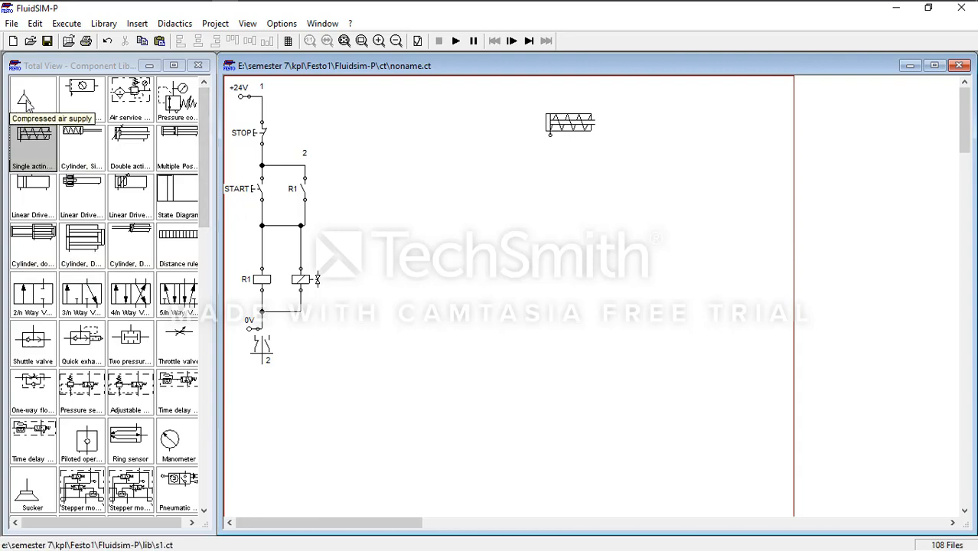
pyautogui.moveTo(25, 105); pyautogui.dragTo(484, 256)
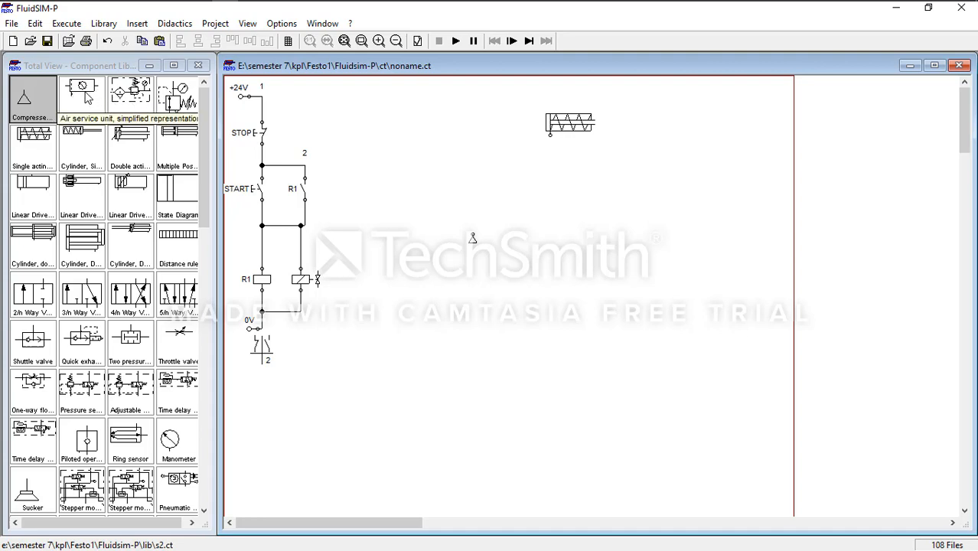
pyautogui.moveTo(86, 96); pyautogui.dragTo(441, 310)
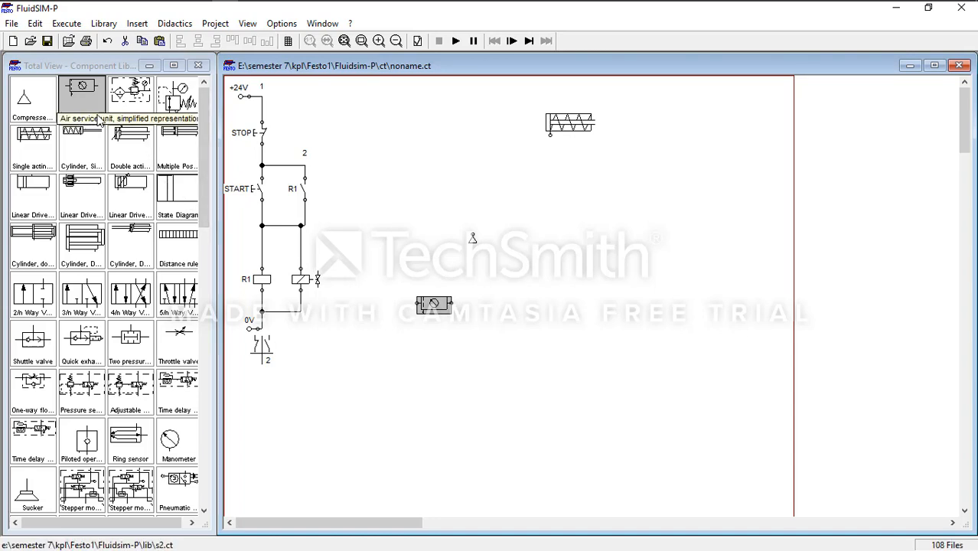
pyautogui.moveTo(136, 99); pyautogui.dragTo(565, 251)
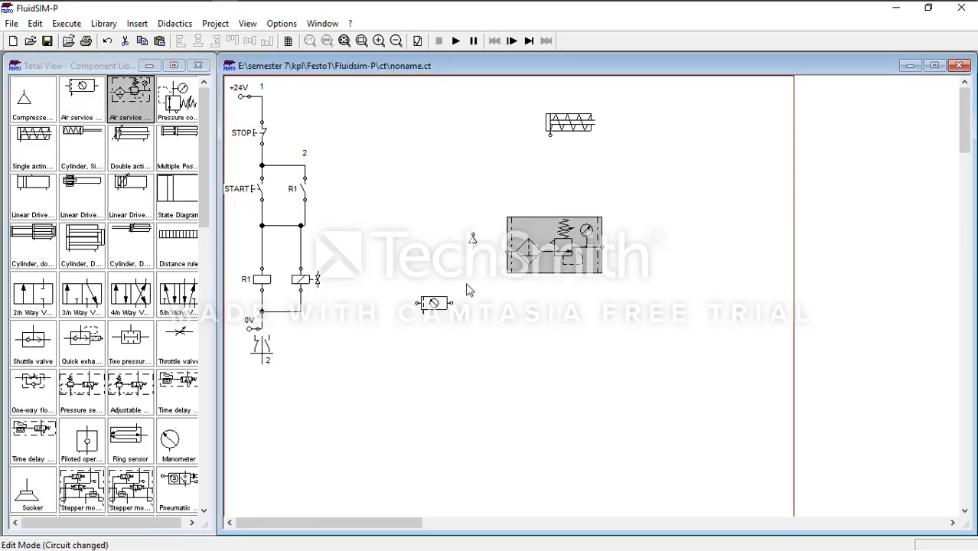
# Step: Delete the simplified air service unit and arrange the compressed air supply just left of and slightly below the full service unit
pyautogui.click(437, 305)
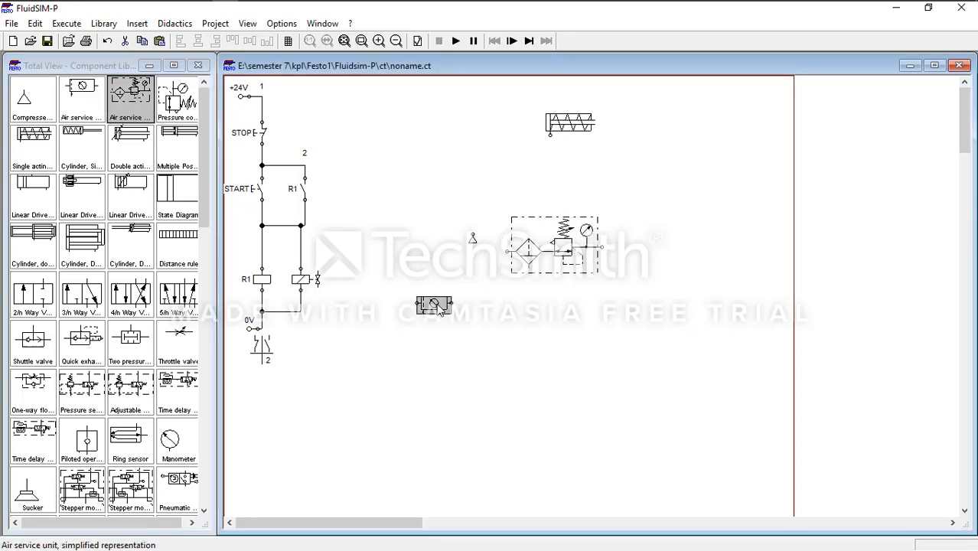
pyautogui.press('Delete')
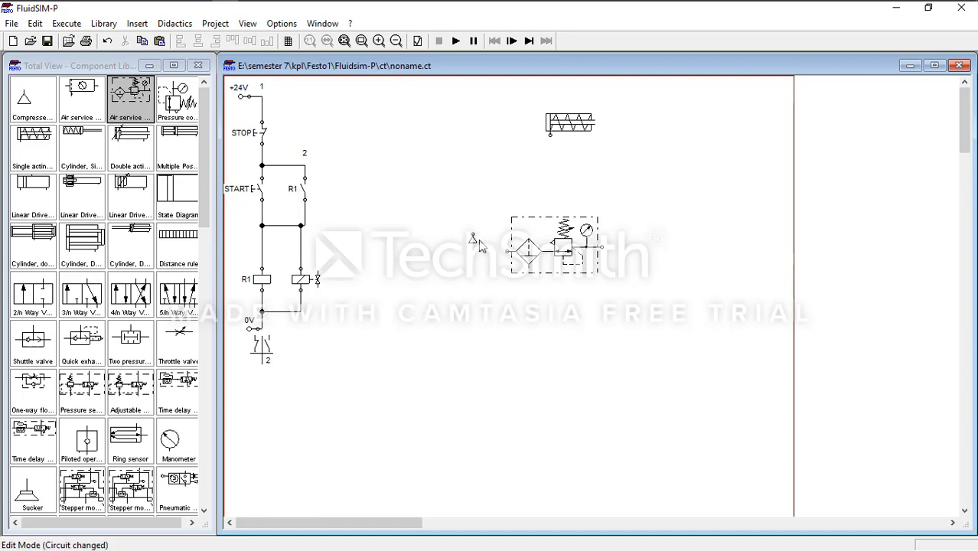
pyautogui.moveTo(474, 243)
pyautogui.moveTo(475, 243); pyautogui.dragTo(453, 280)
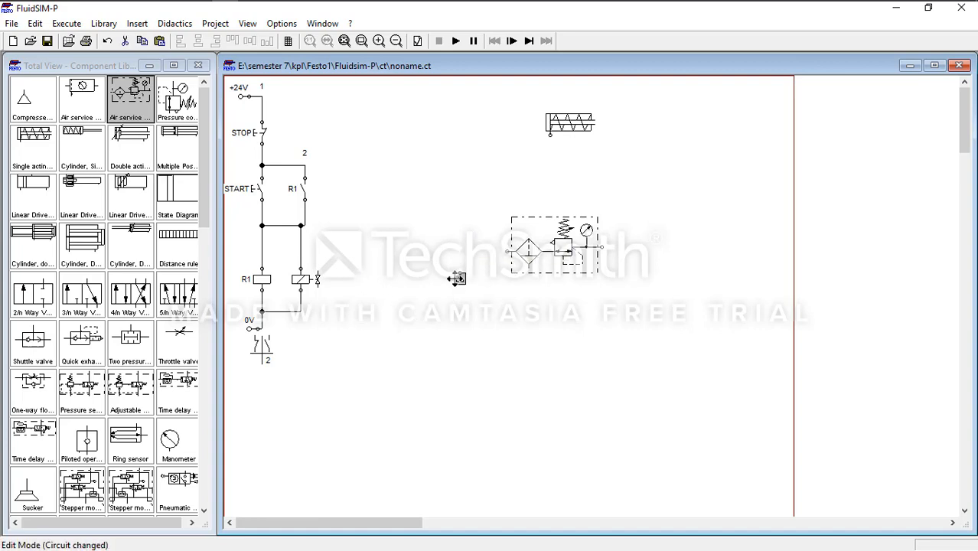
pyautogui.moveTo(563, 255); pyautogui.dragTo(546, 259)
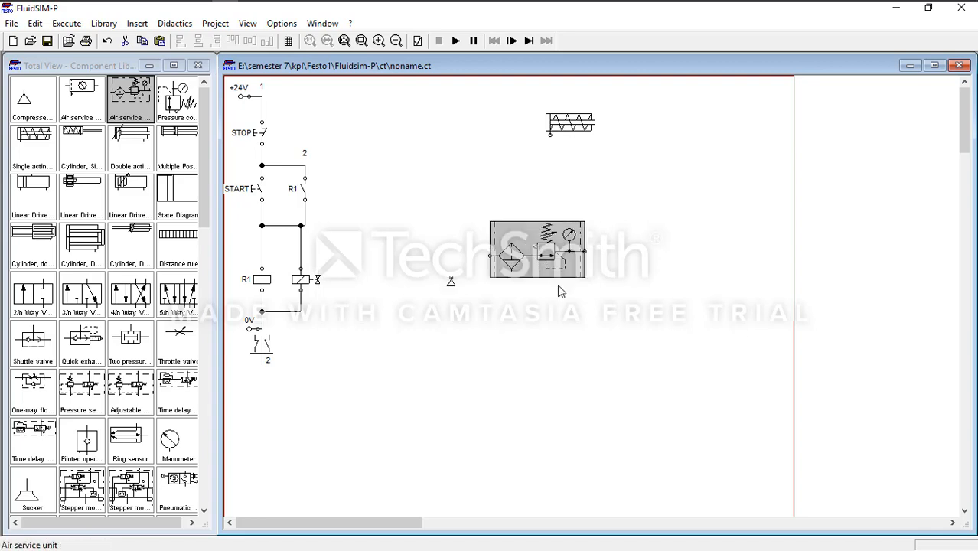
pyautogui.click(559, 291)
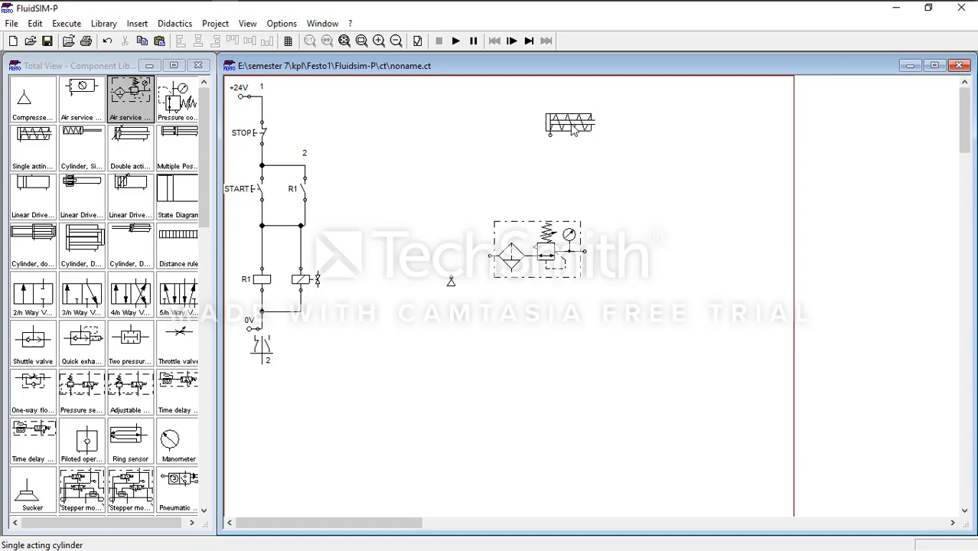
# Step: Move the single acting cylinder further right and place a 3/n way valve directly below it
pyautogui.moveTo(595, 114); pyautogui.dragTo(654, 111)
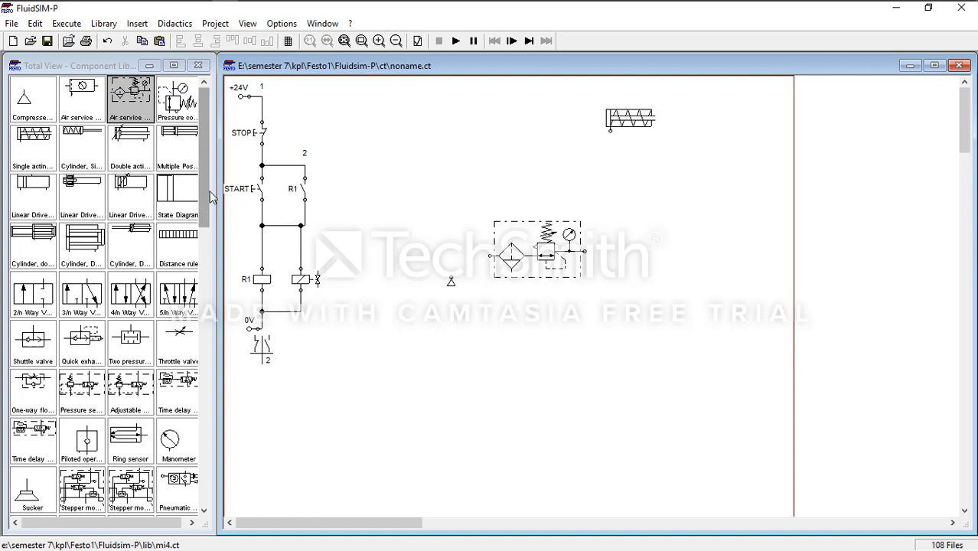
pyautogui.click(204, 140)
pyautogui.moveTo(202, 135)
pyautogui.mouseDown()
pyautogui.moveTo(201, 168)
pyautogui.moveTo(204, 126)
pyautogui.mouseUp()
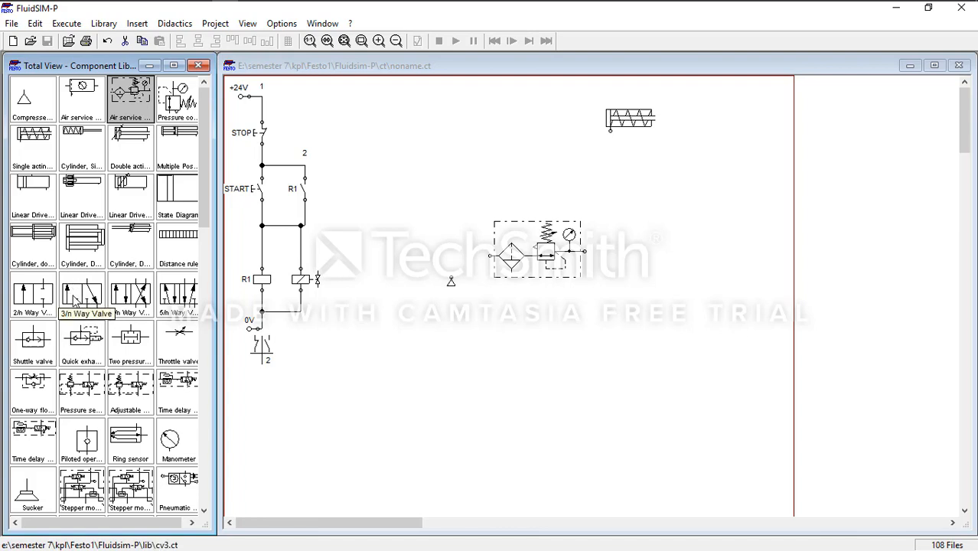
pyautogui.moveTo(74, 302)
pyautogui.mouseDown()
pyautogui.moveTo(162, 317)
pyautogui.moveTo(389, 266)
pyautogui.moveTo(575, 289)
pyautogui.moveTo(631, 245)
pyautogui.moveTo(622, 197)
pyautogui.mouseUp()
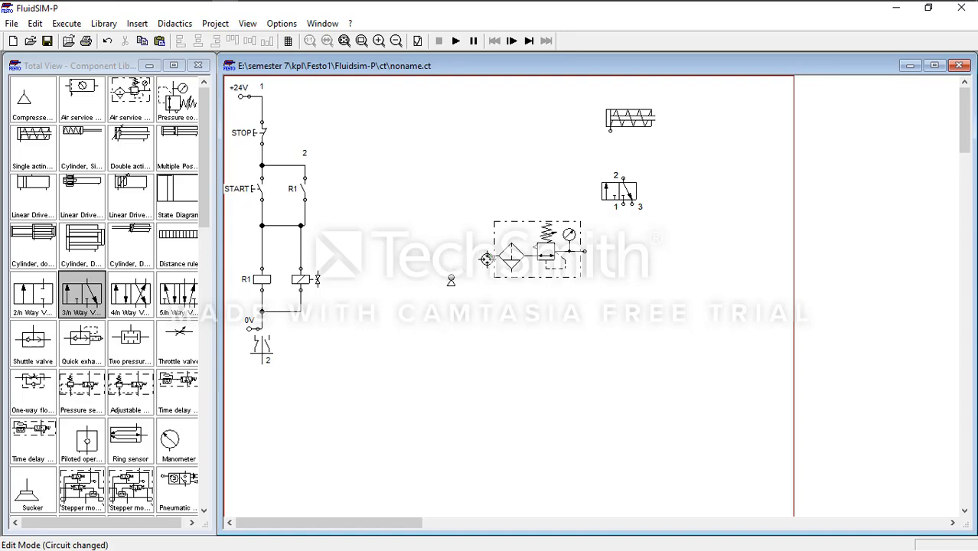
# Step: Connect the compressed air supply to the service unit's inlet, and the service unit's outlet to port 1 of the way valve
pyautogui.moveTo(487, 257); pyautogui.dragTo(451, 275)
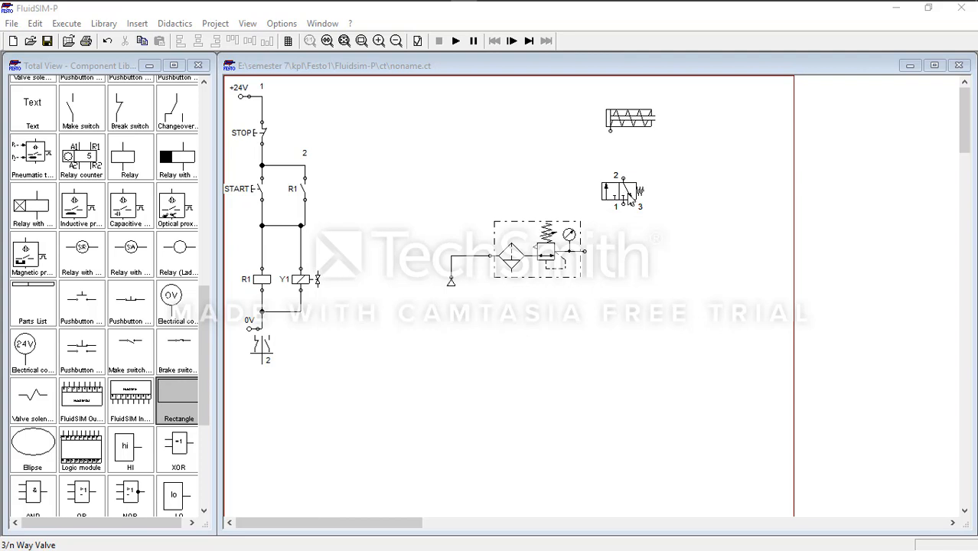
pyautogui.moveTo(626, 191); pyautogui.dragTo(626, 192)
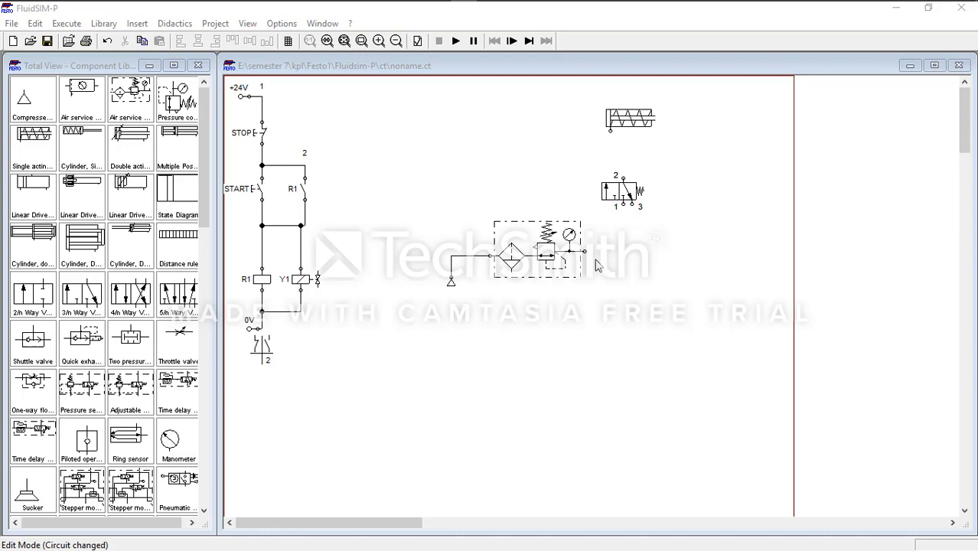
pyautogui.moveTo(586, 251)
pyautogui.mouseDown()
pyautogui.moveTo(605, 254)
pyautogui.moveTo(624, 228)
pyautogui.moveTo(624, 206)
pyautogui.mouseUp()
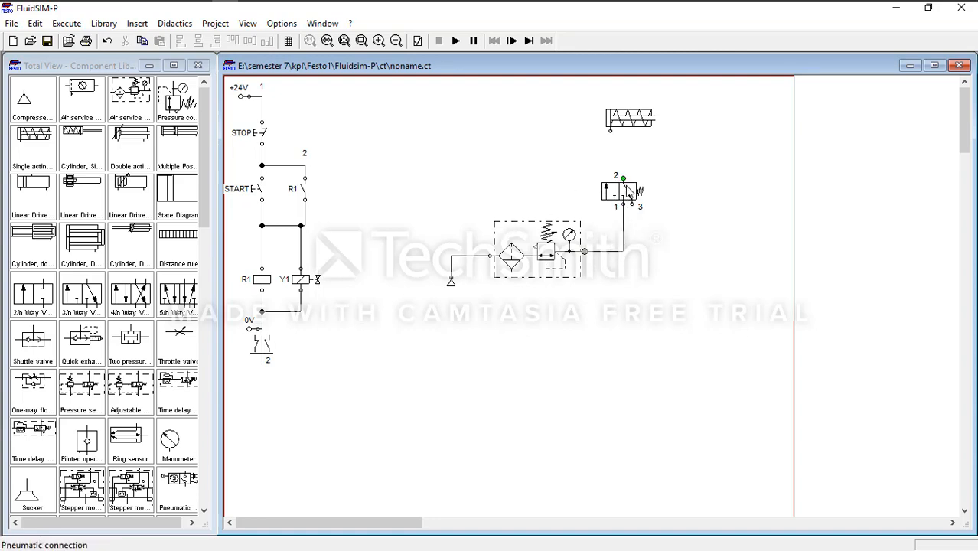
# Step: Connect port 2 of the way valve to the single acting cylinder's air port
pyautogui.moveTo(624, 177); pyautogui.dragTo(612, 130)
pyautogui.moveTo(624, 178)
pyautogui.mouseDown()
pyautogui.moveTo(620, 150)
pyautogui.moveTo(607, 144)
pyautogui.moveTo(612, 131)
pyautogui.mouseUp()
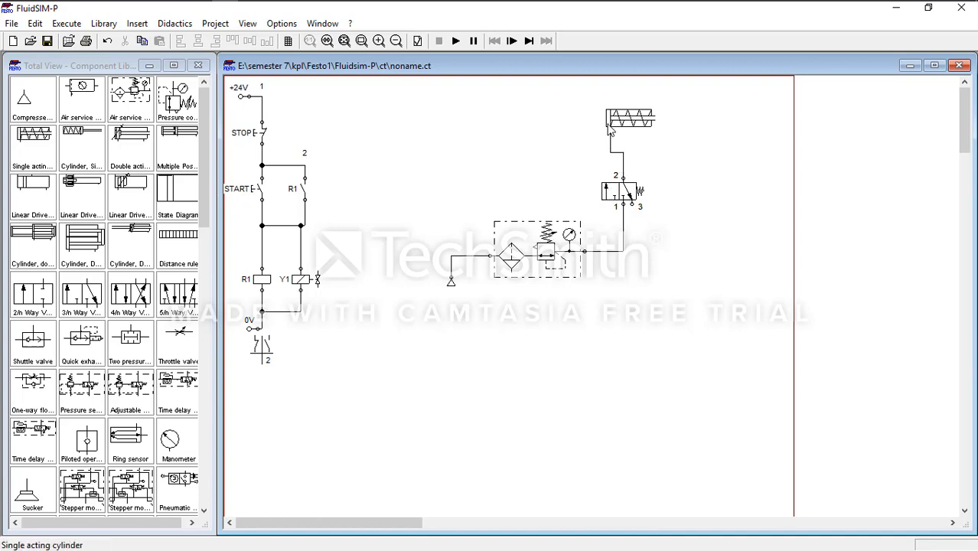
pyautogui.moveTo(632, 126)
pyautogui.moveTo(610, 131); pyautogui.dragTo(624, 177)
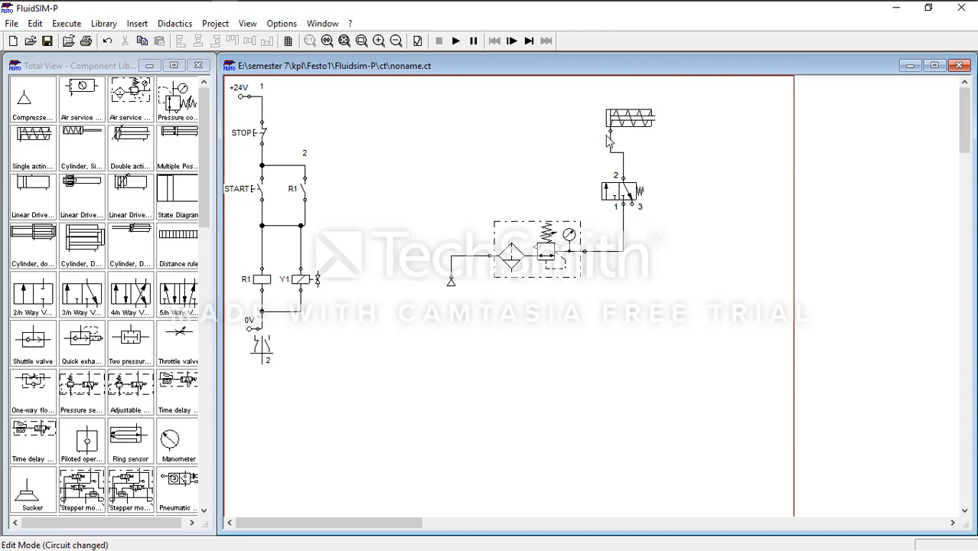
pyautogui.moveTo(612, 127)
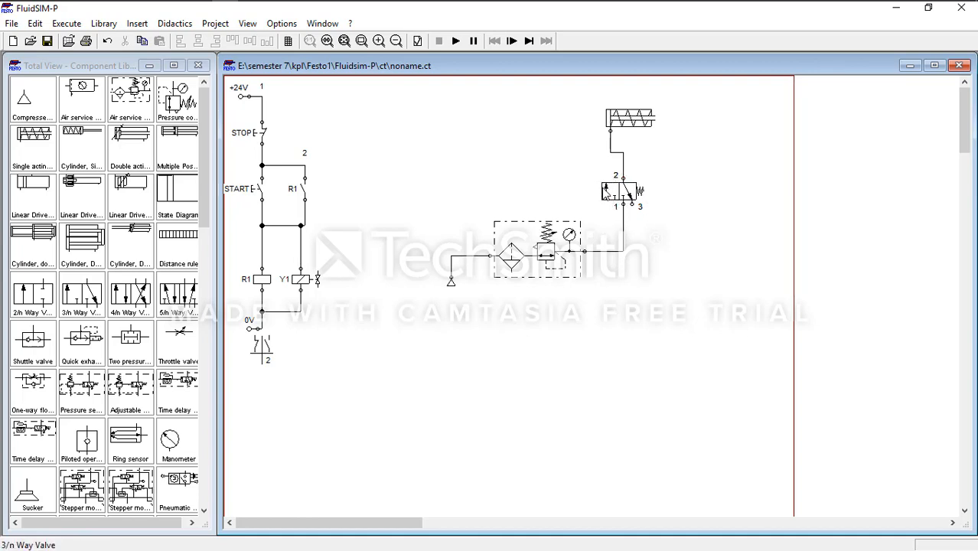
pyautogui.moveTo(649, 124)
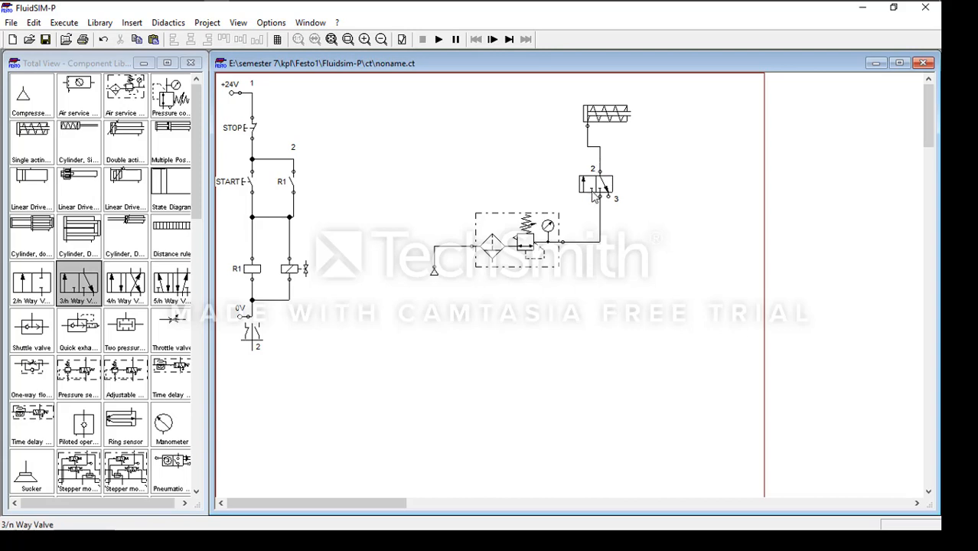
# Step: Configure the 3/n way valve with piloted solenoid actuation on the left, spring return on the right and the second position as initial
pyautogui.rightClick(595, 184)
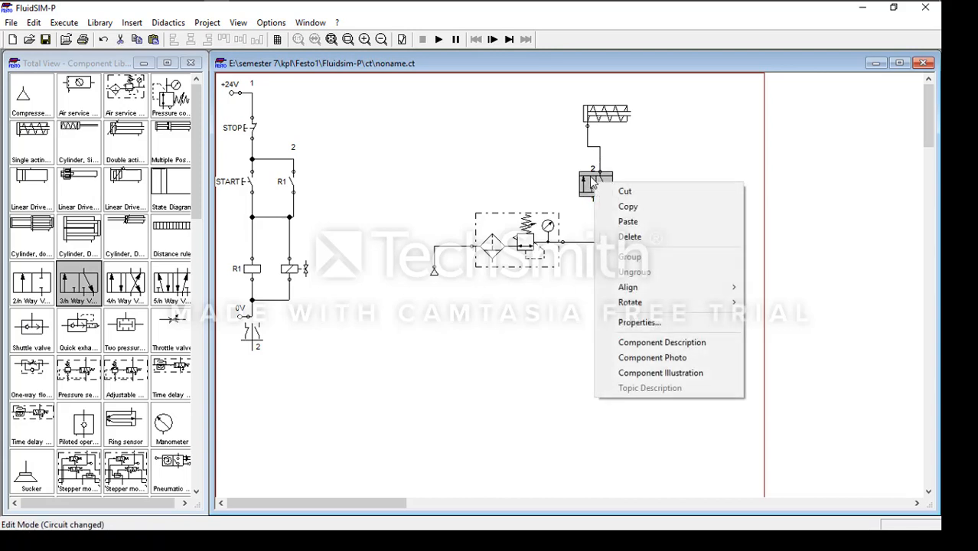
pyautogui.click(635, 322)
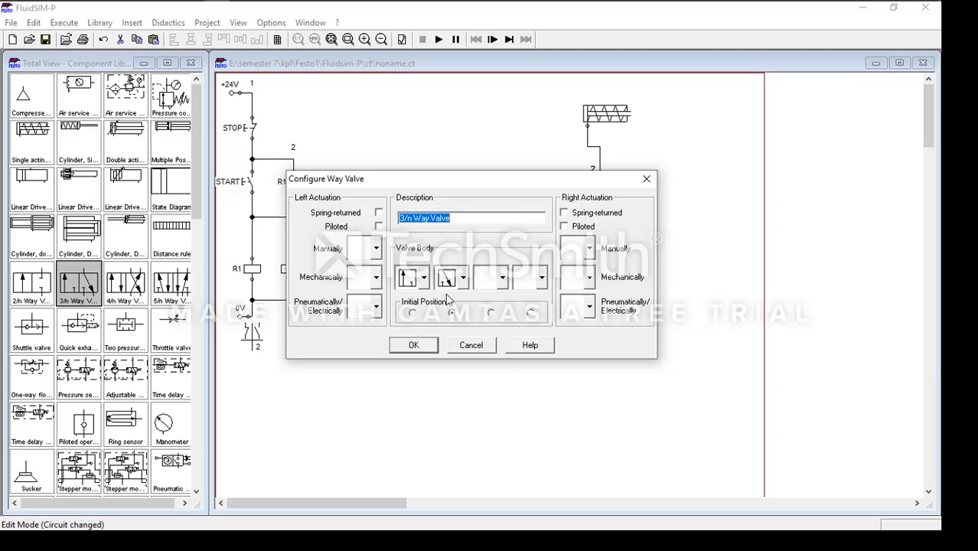
pyautogui.click(412, 314)
pyautogui.click(453, 313)
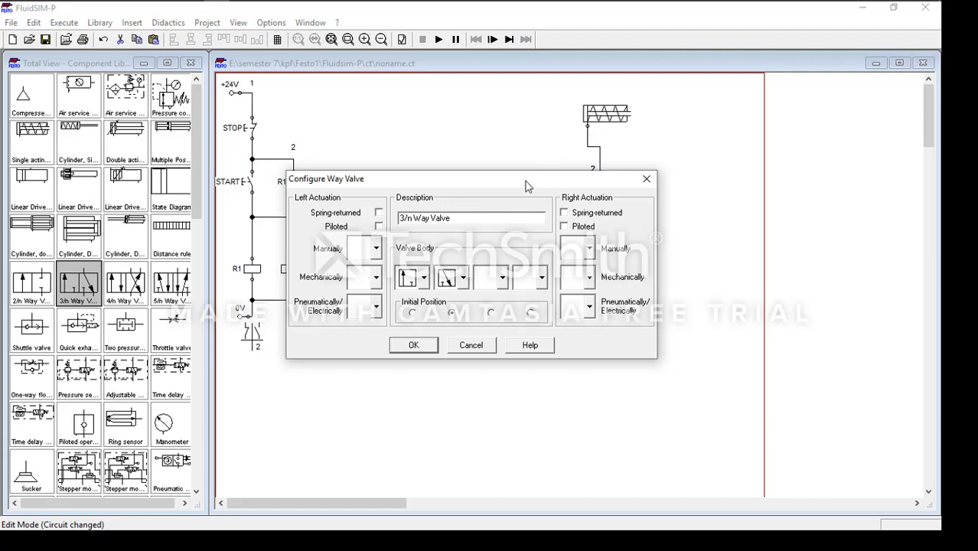
pyautogui.moveTo(524, 187); pyautogui.dragTo(530, 248)
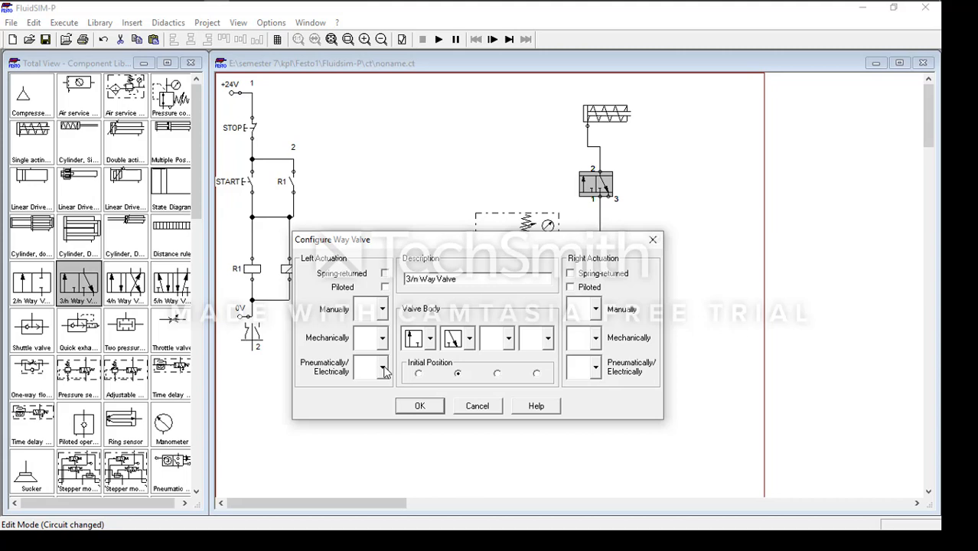
pyautogui.click(381, 368)
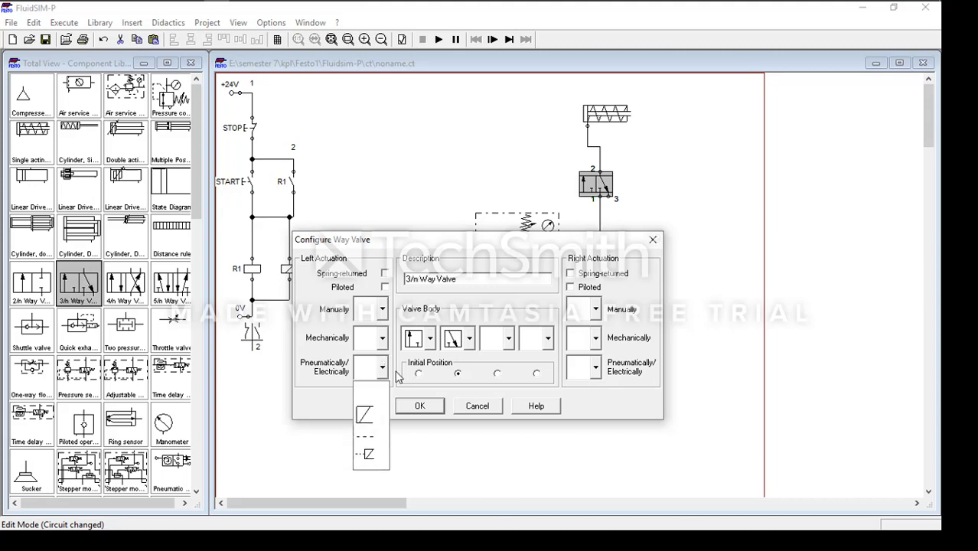
pyautogui.click(370, 458)
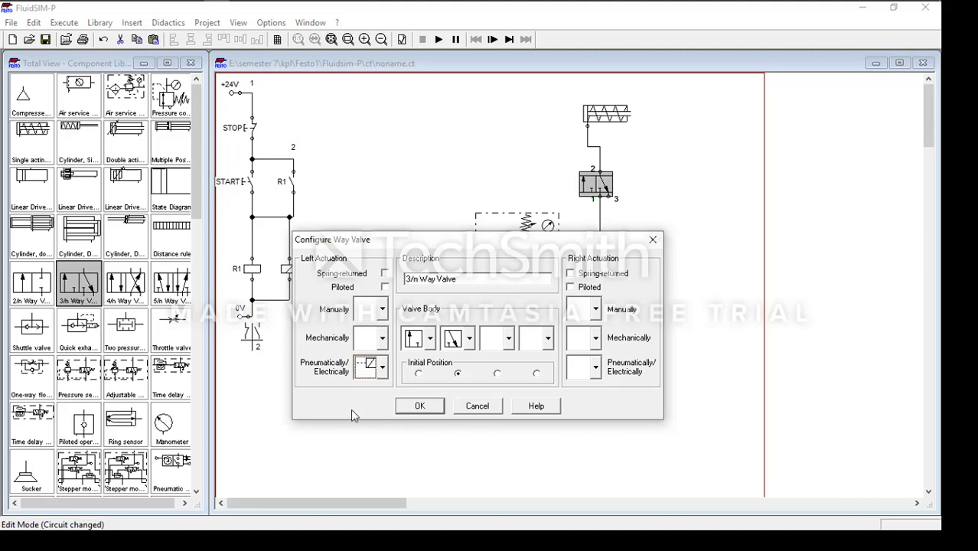
pyautogui.click(382, 369)
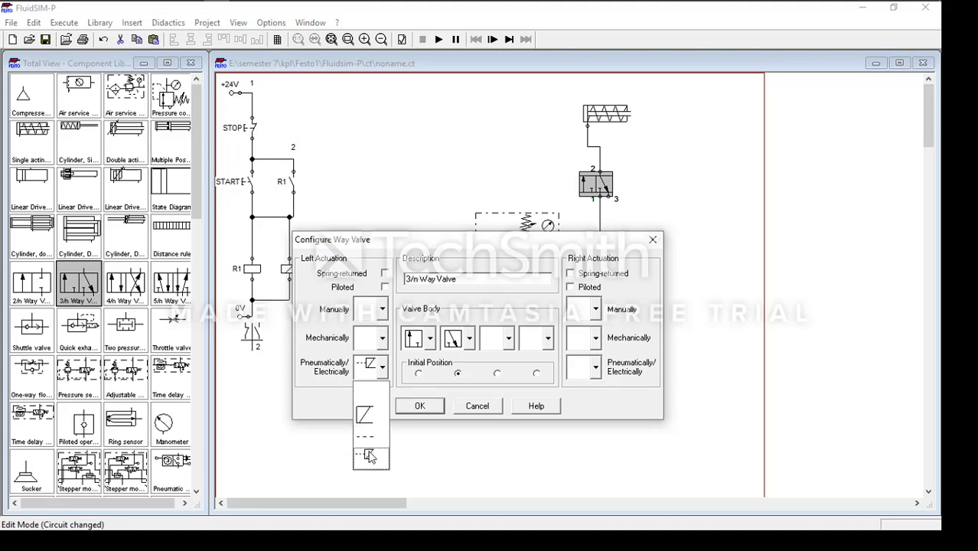
pyautogui.click(369, 458)
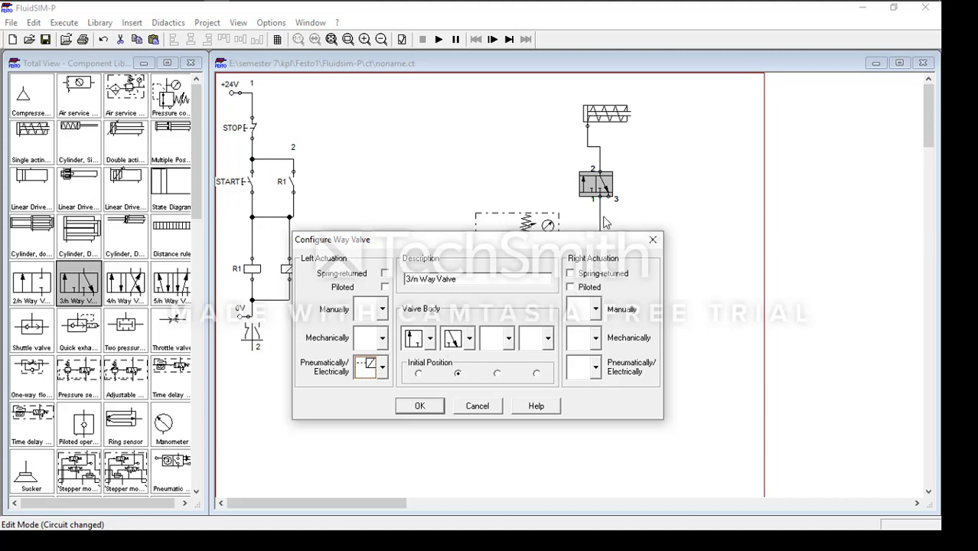
pyautogui.click(571, 274)
pyautogui.click(419, 406)
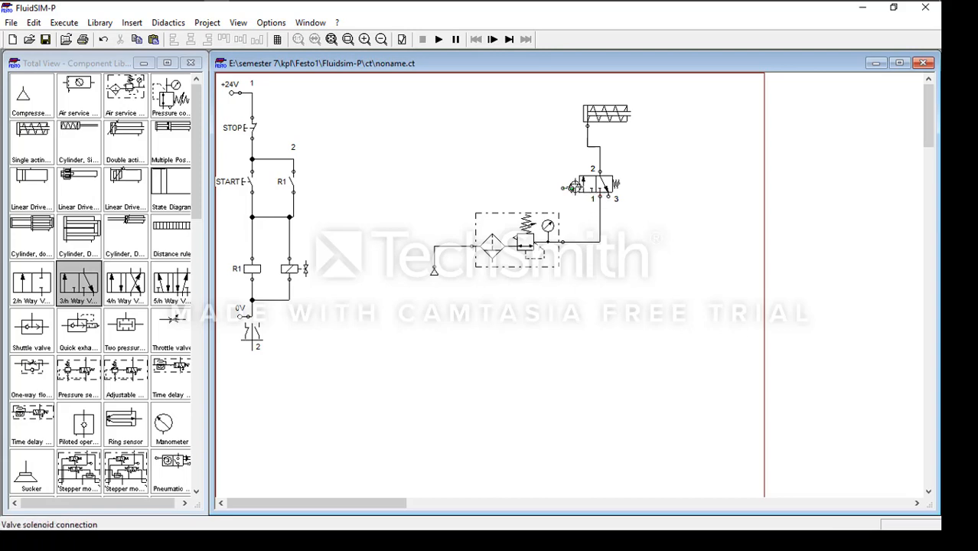
# Step: Label the way valve's solenoid connection Y1 and give the valve solenoid in the electrical circuit the same label
pyautogui.doubleClick(573, 186)
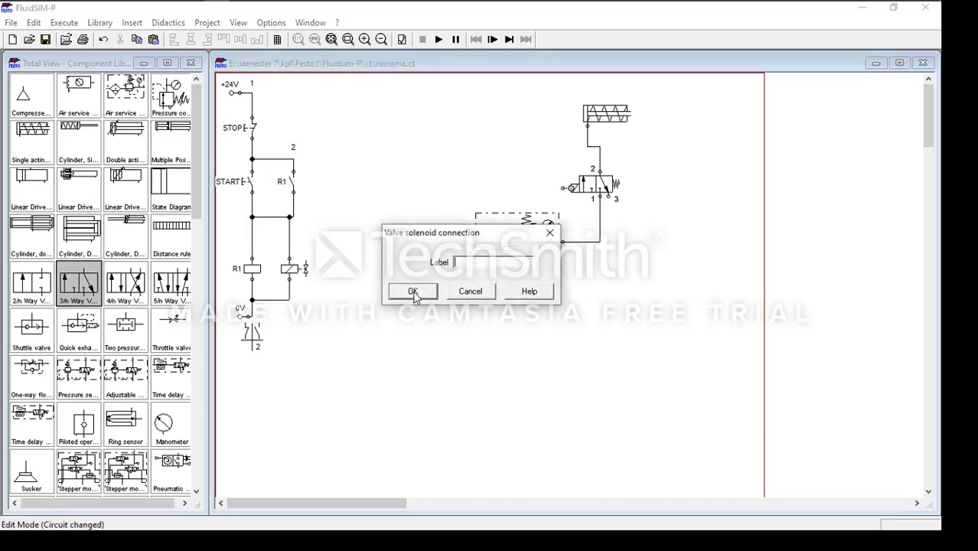
pyautogui.click(549, 232)
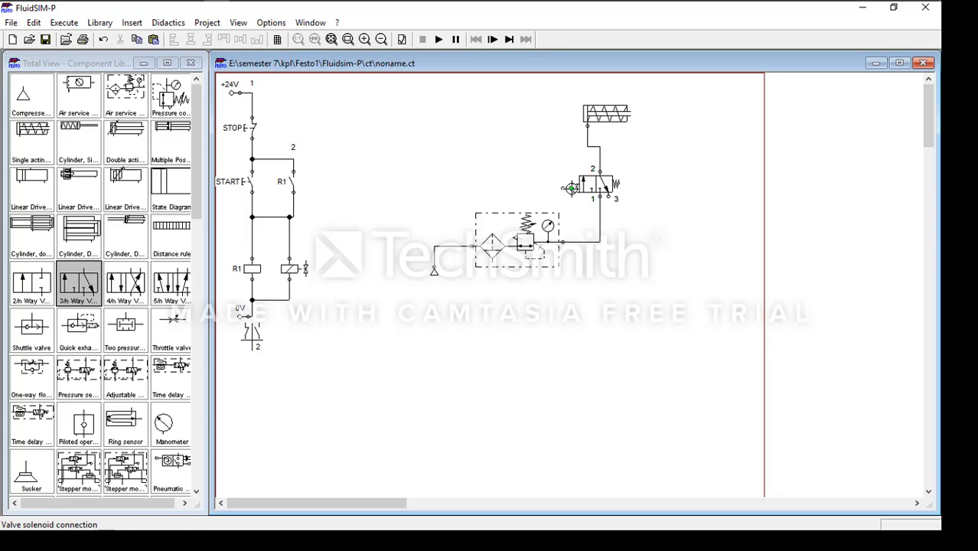
pyautogui.doubleClick(572, 189)
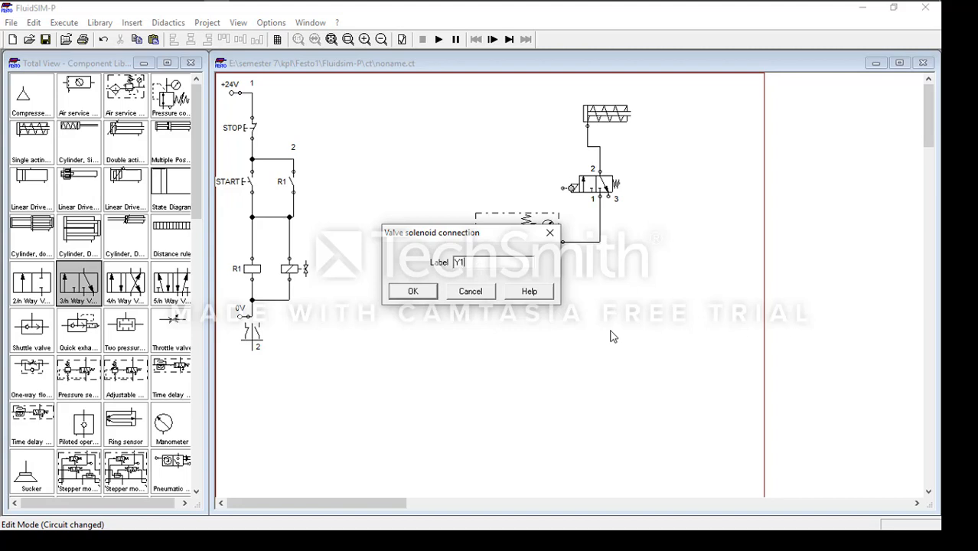
pyautogui.press('Return')
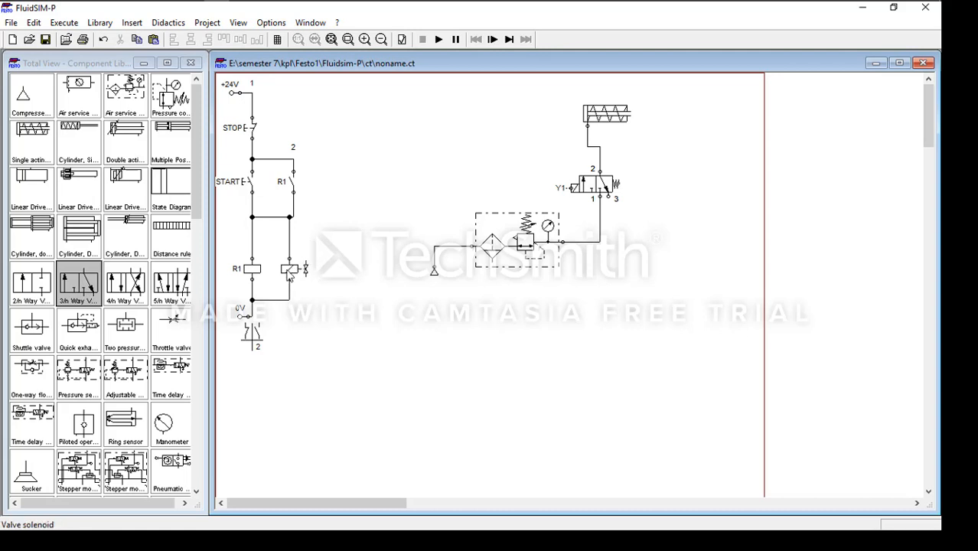
pyautogui.doubleClick(298, 276)
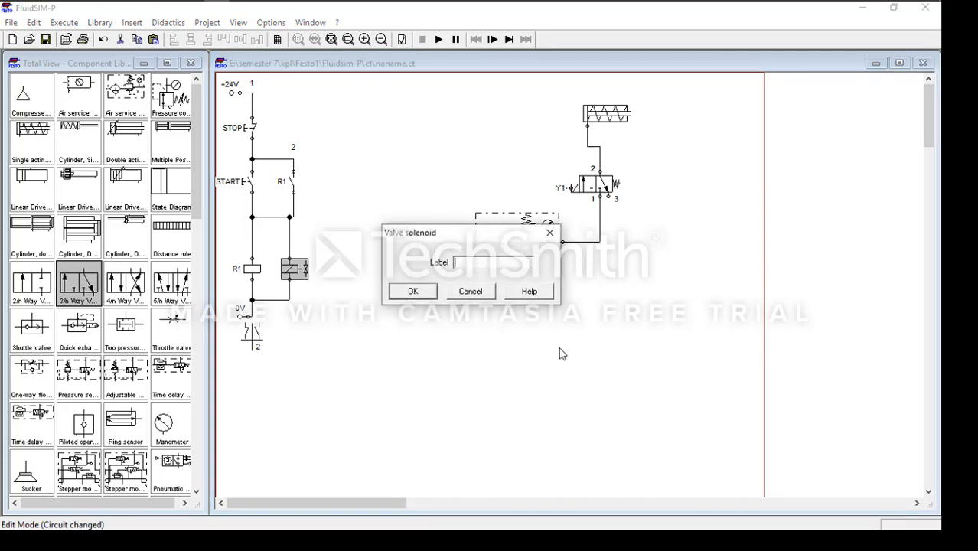
pyautogui.write('Y1')
pyautogui.press('Return')
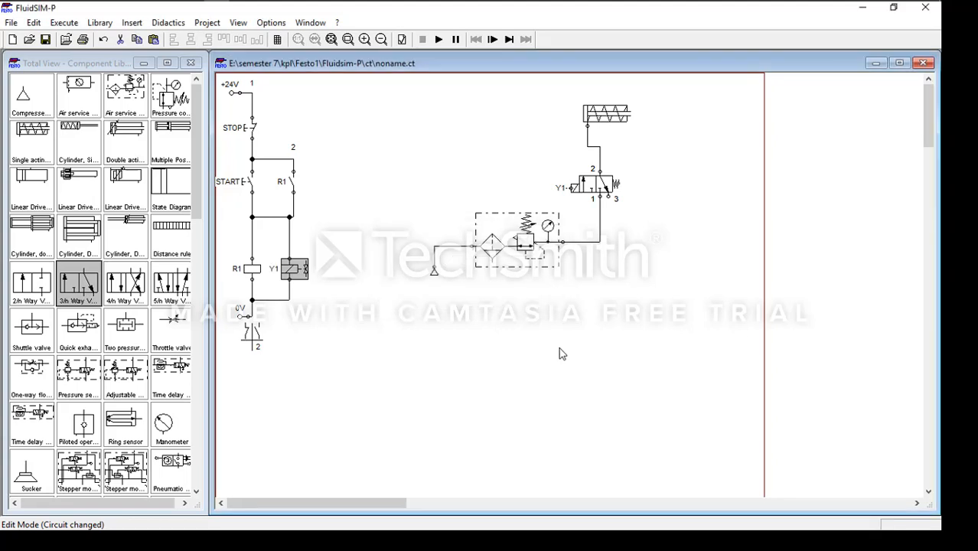
# Step: Start the circuit simulation, accepting the open connections warning and continuing despite it
pyautogui.click(579, 348)
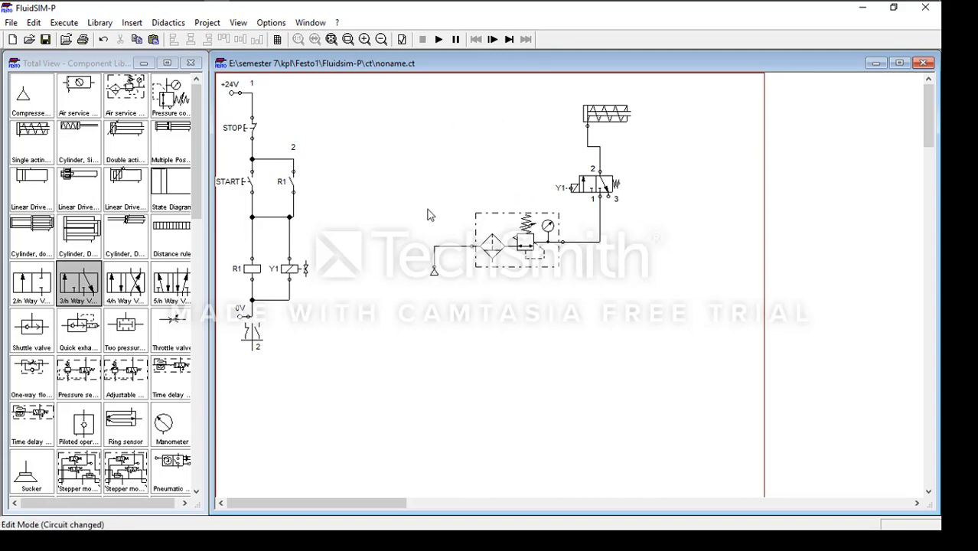
pyautogui.click(441, 43)
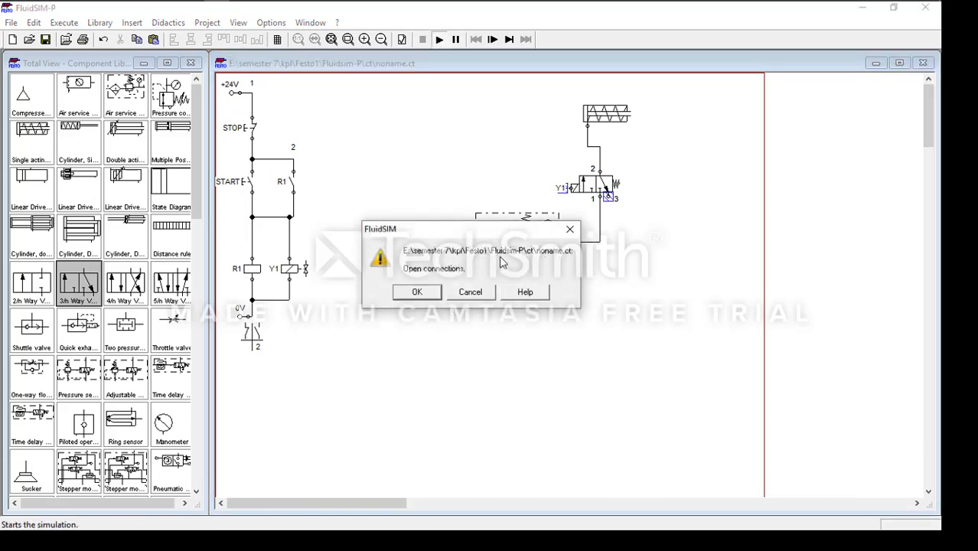
pyautogui.click(418, 293)
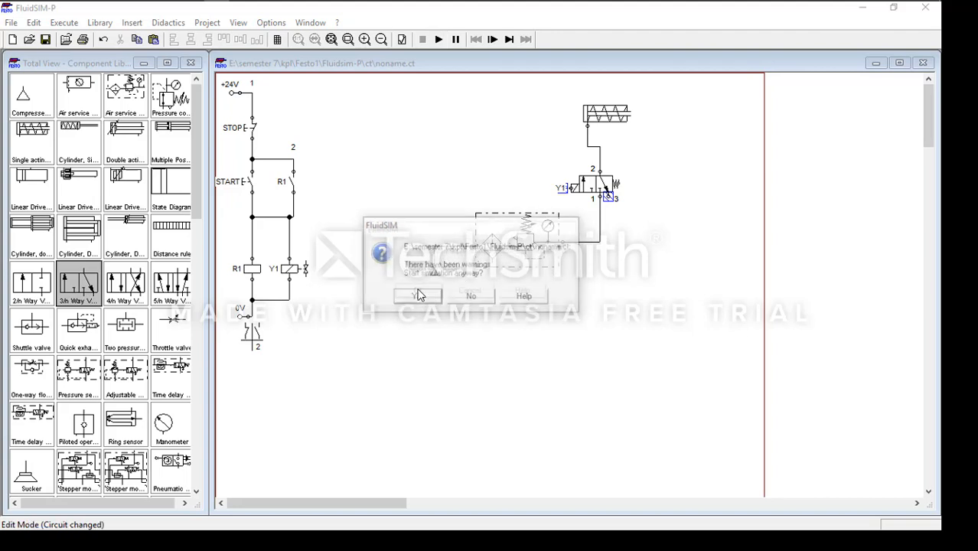
pyautogui.click(422, 299)
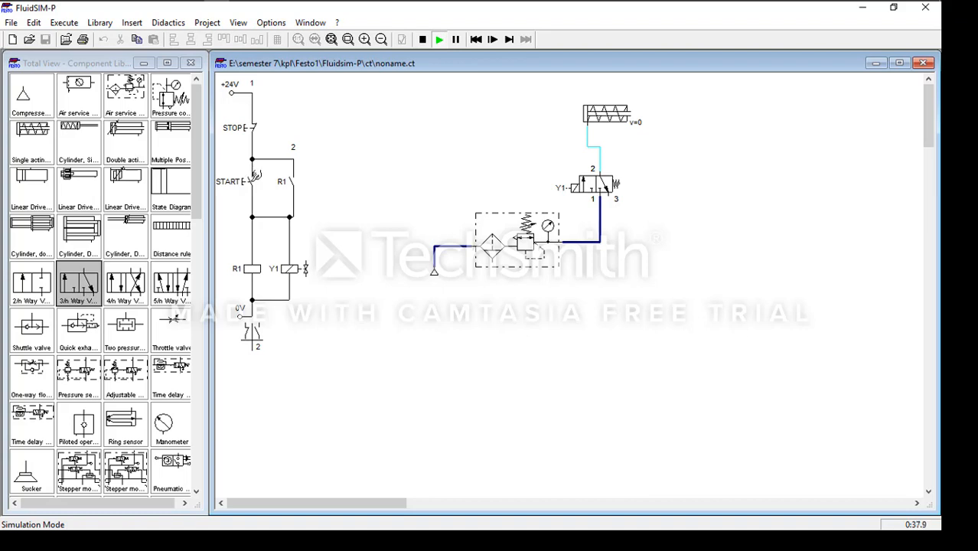
# Step: Test the simulated circuit by actuating the START pushbutton and the STOP pushbutton, and end the simulation
pyautogui.click(257, 175)
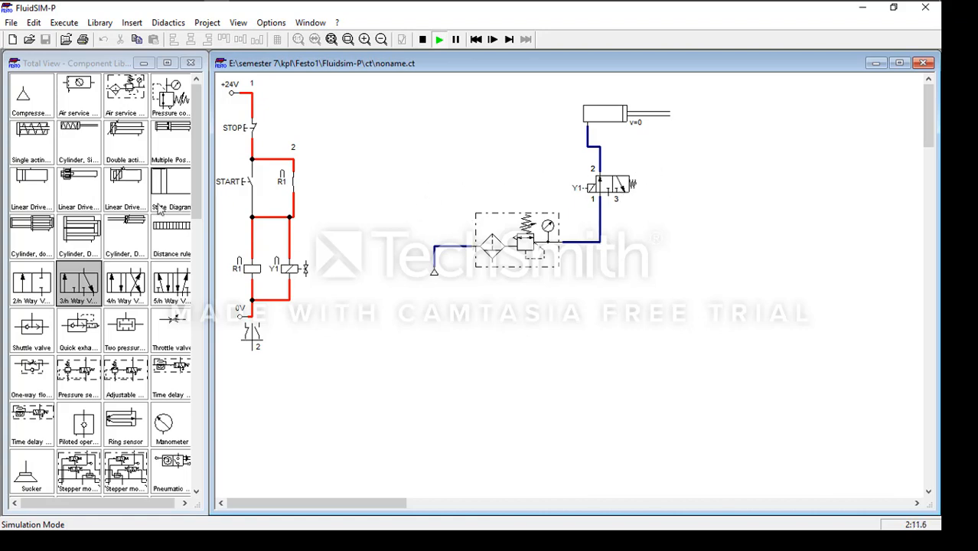
pyautogui.click(253, 132)
pyautogui.click(257, 119)
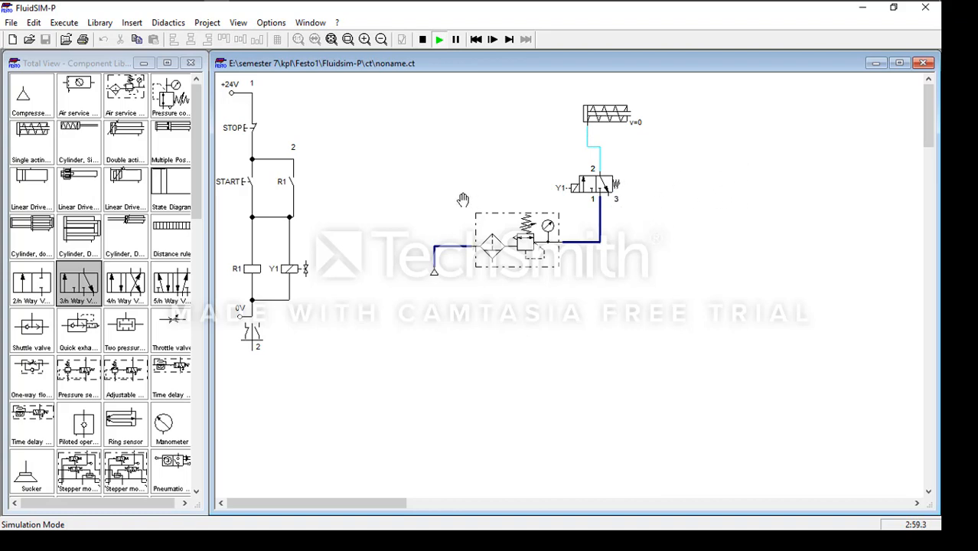
pyautogui.click(422, 39)
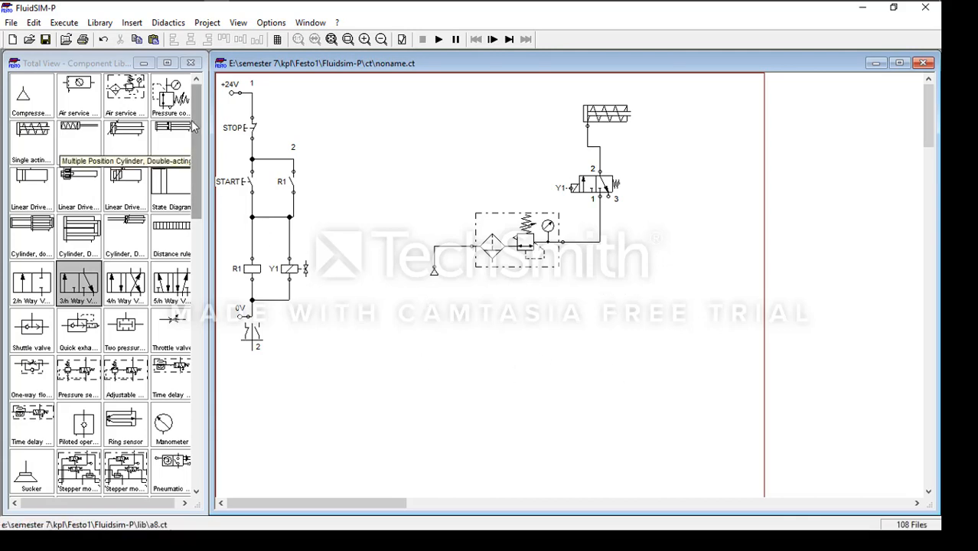
# Step: Insert a text component and place it in the empty area of the drawing below the pneumatic circuit
pyautogui.moveTo(197, 125)
pyautogui.mouseDown()
pyautogui.moveTo(197, 165)
pyautogui.moveTo(197, 123)
pyautogui.mouseUp()
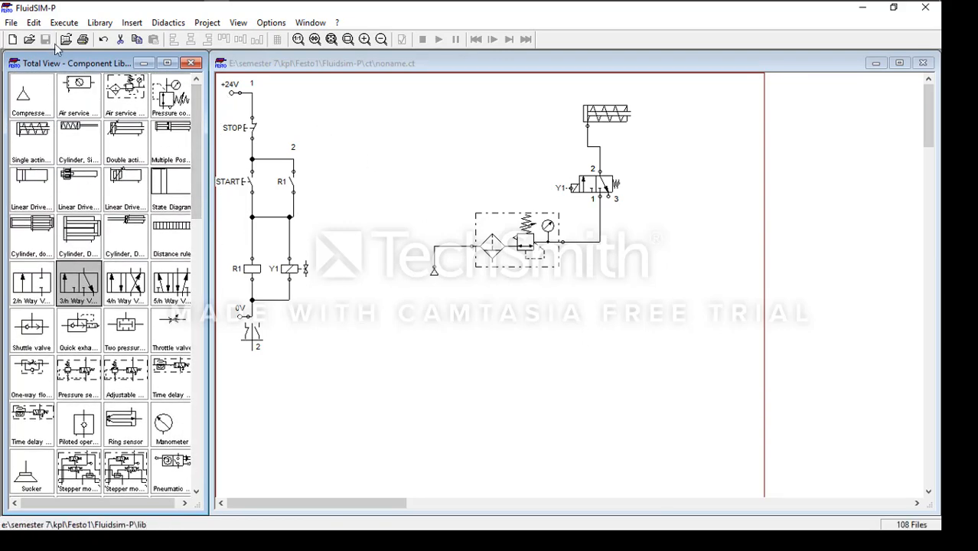
pyautogui.click(133, 23)
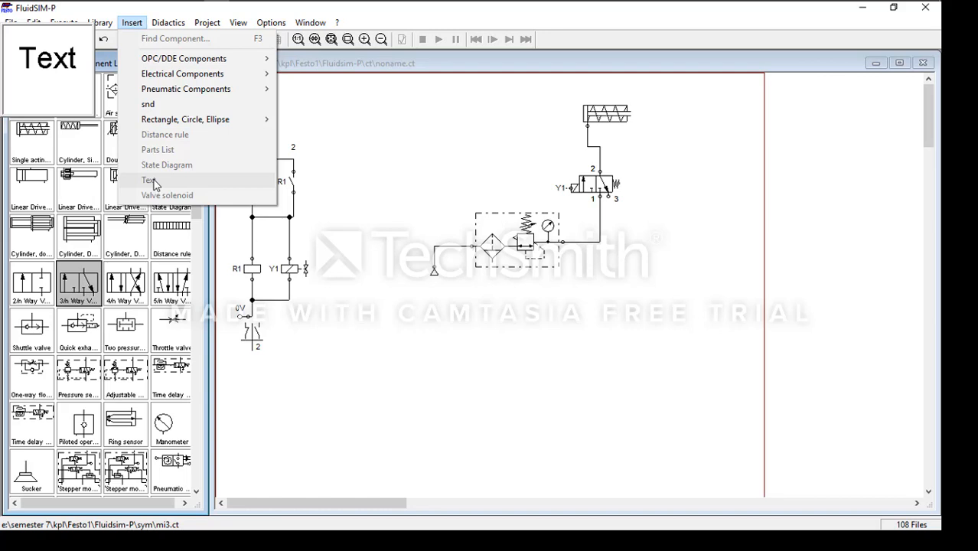
pyautogui.click(407, 290)
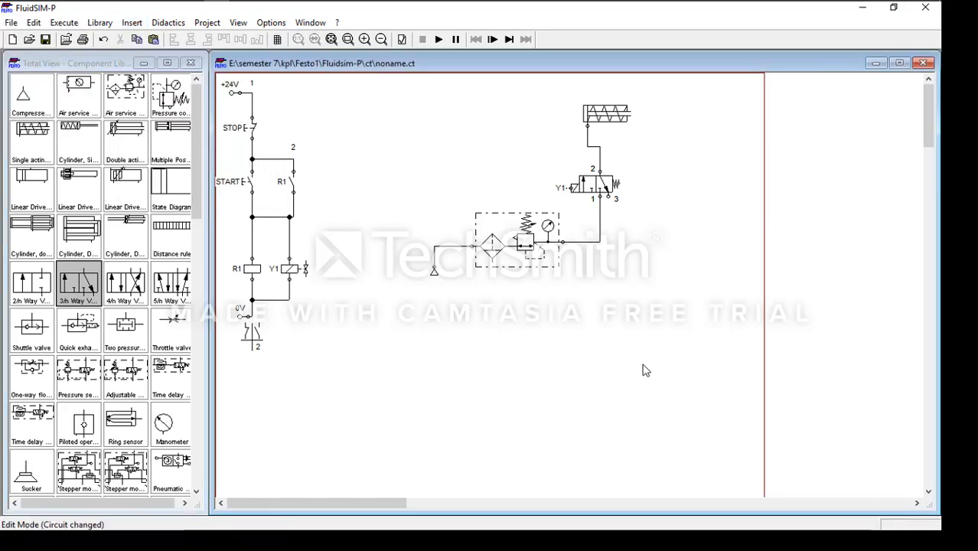
pyautogui.click(131, 23)
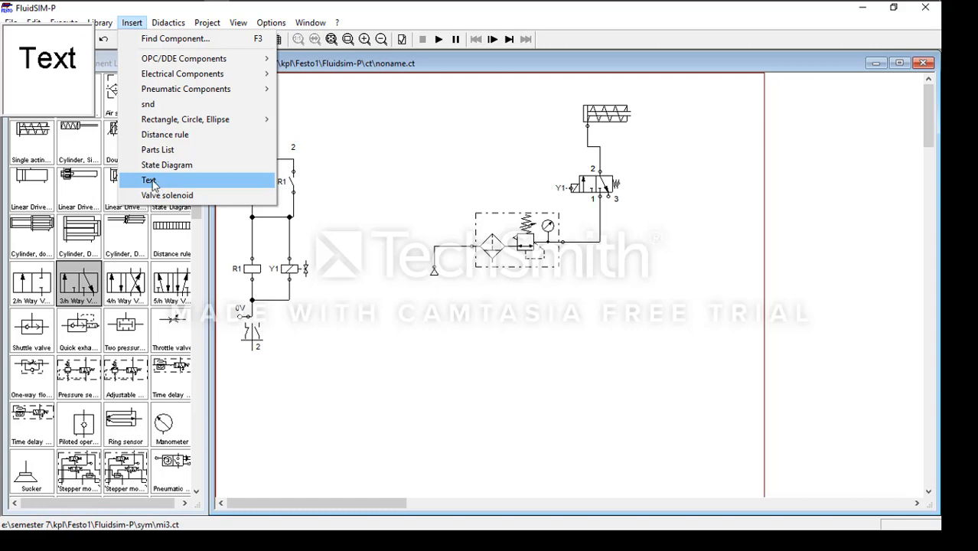
pyautogui.click(152, 184)
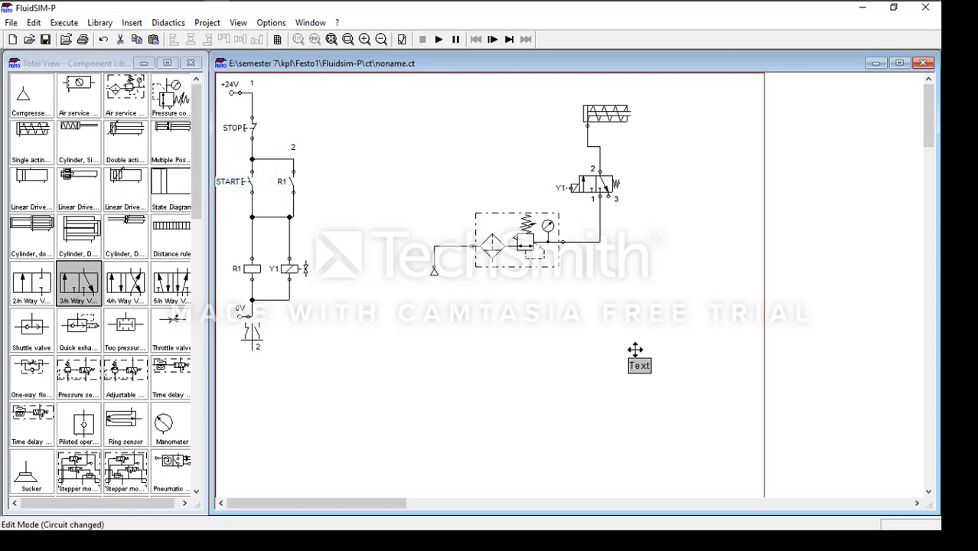
pyautogui.click(426, 346)
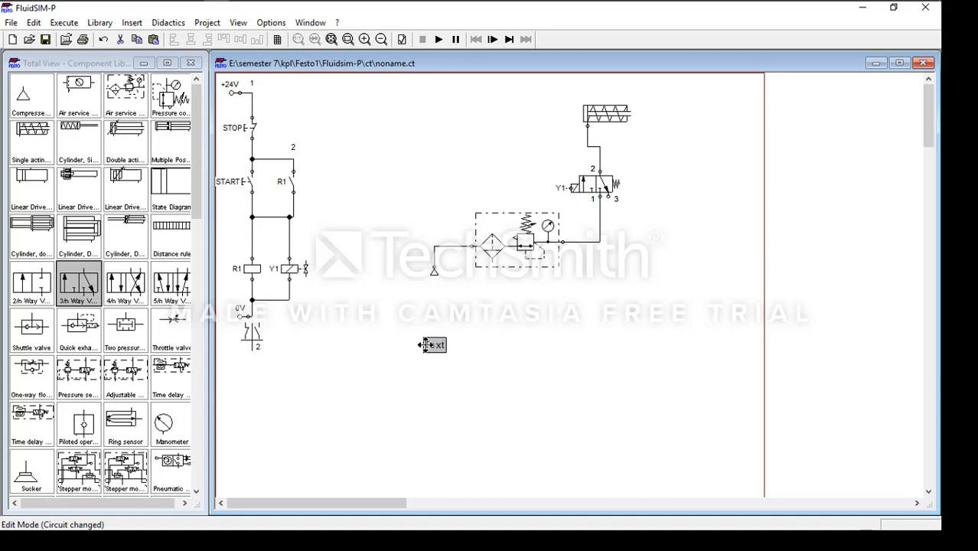
pyautogui.moveTo(426, 345)
pyautogui.mouseDown()
pyautogui.moveTo(646, 415)
pyautogui.moveTo(621, 428)
pyautogui.mouseUp()
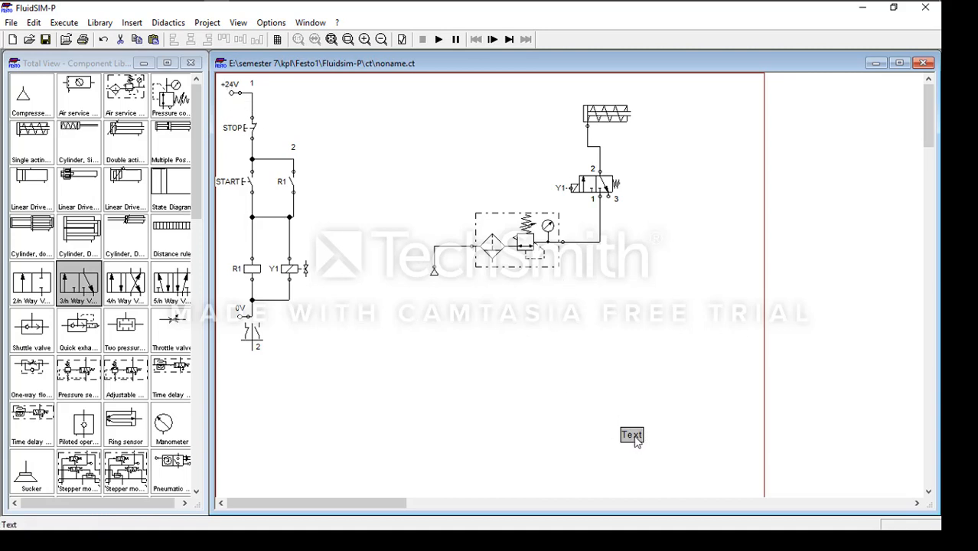
pyautogui.click(668, 415)
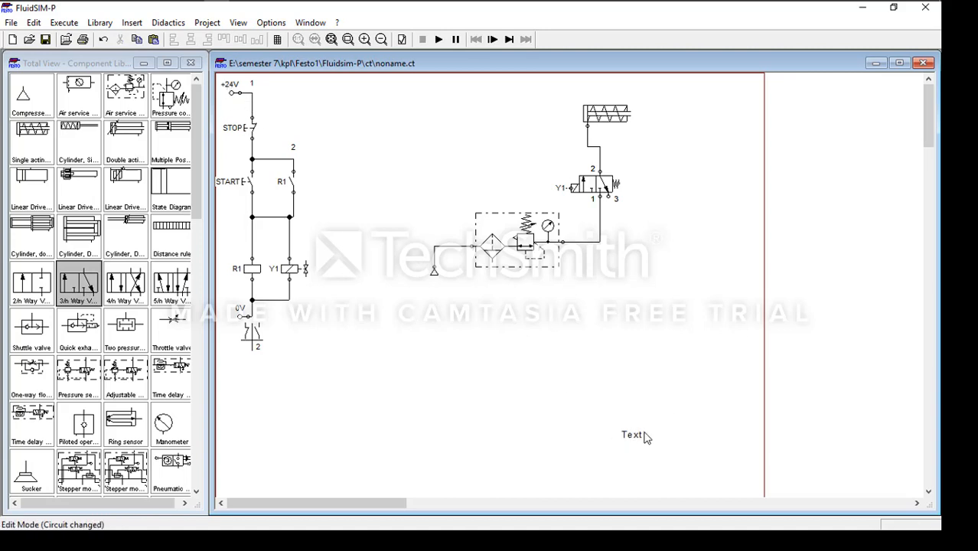
# Step: Change the placed text to "NAMA :" and move the label slightly up and to the left
pyautogui.doubleClick(634, 434)
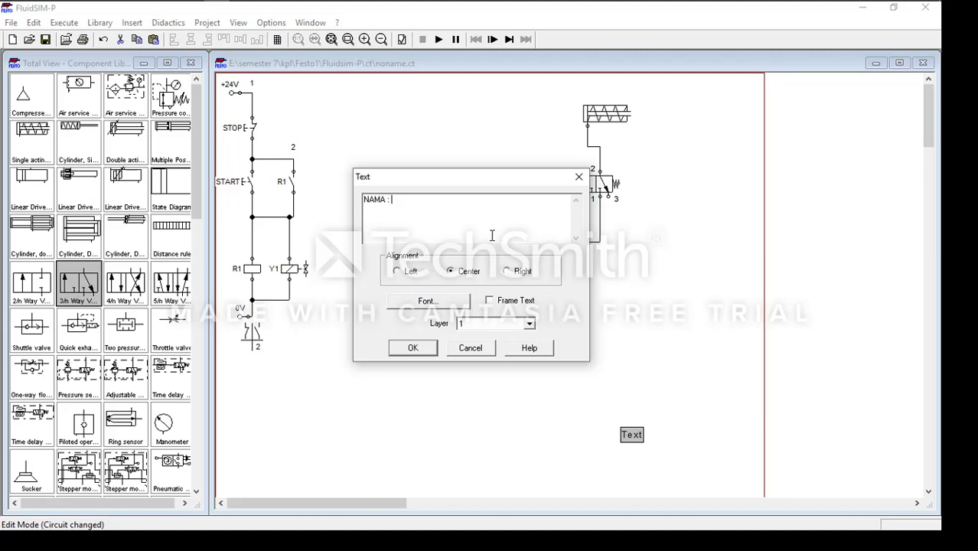
pyautogui.press('Return')
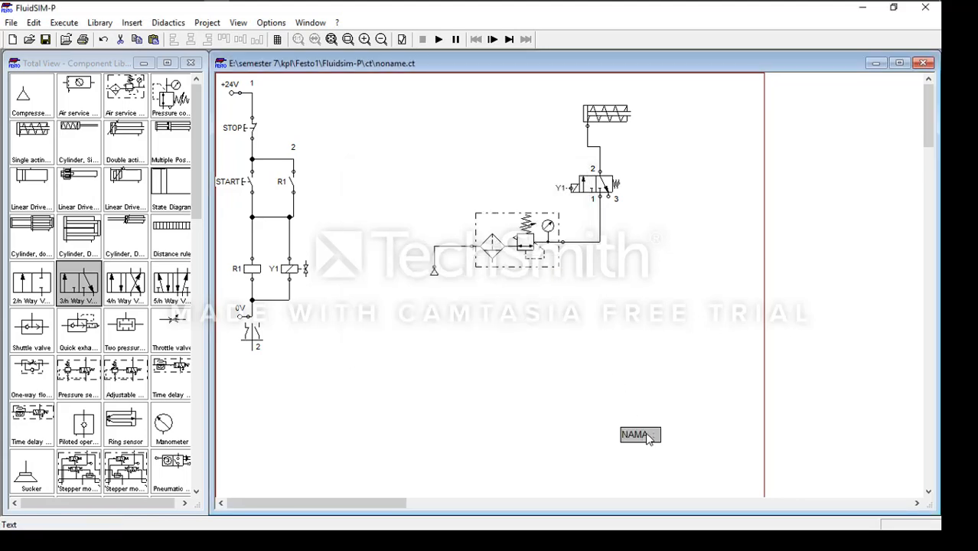
pyautogui.moveTo(647, 434); pyautogui.dragTo(630, 416)
pyautogui.click(662, 448)
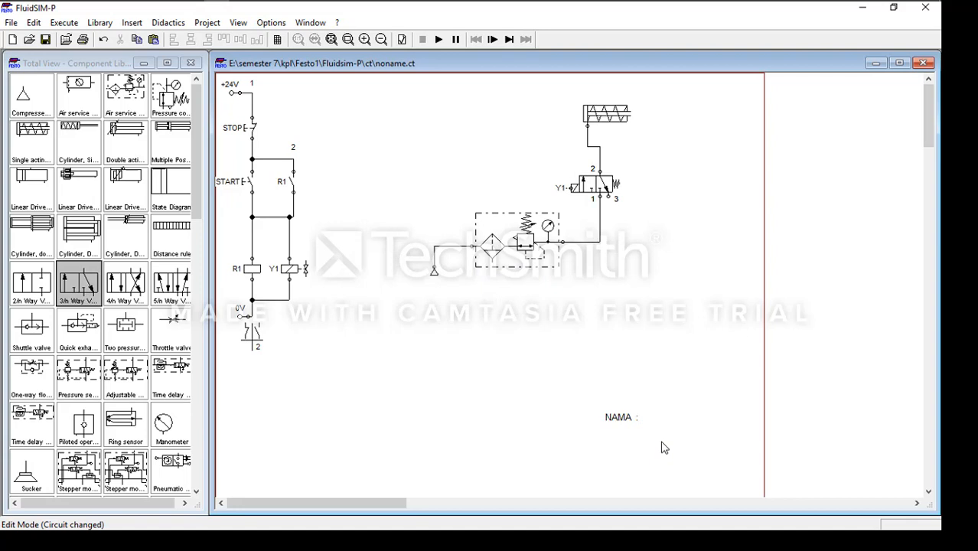
# Step: Duplicate the "NAMA :" label and place the copy directly below the original
pyautogui.click(626, 421)
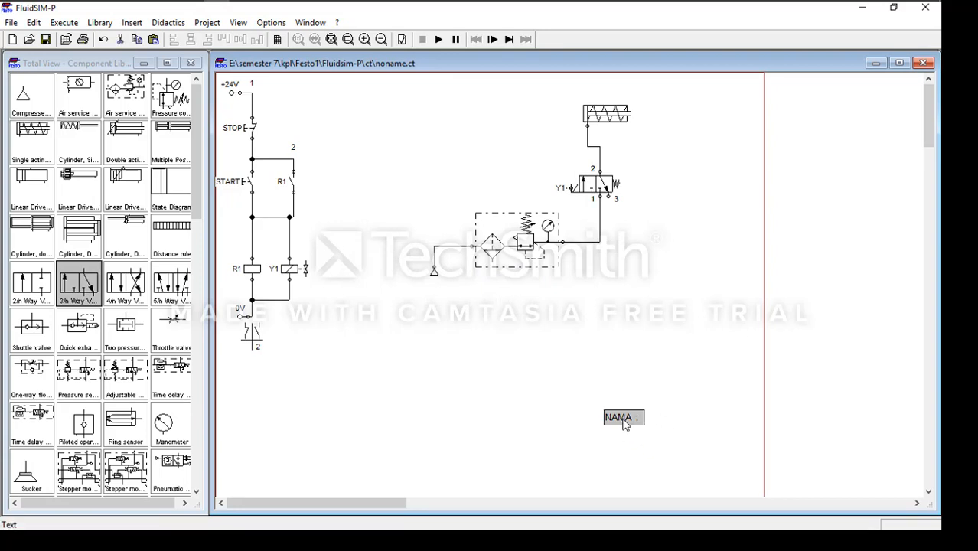
pyautogui.click(619, 362)
pyautogui.click(627, 417)
pyautogui.click(634, 396)
pyautogui.click(626, 418)
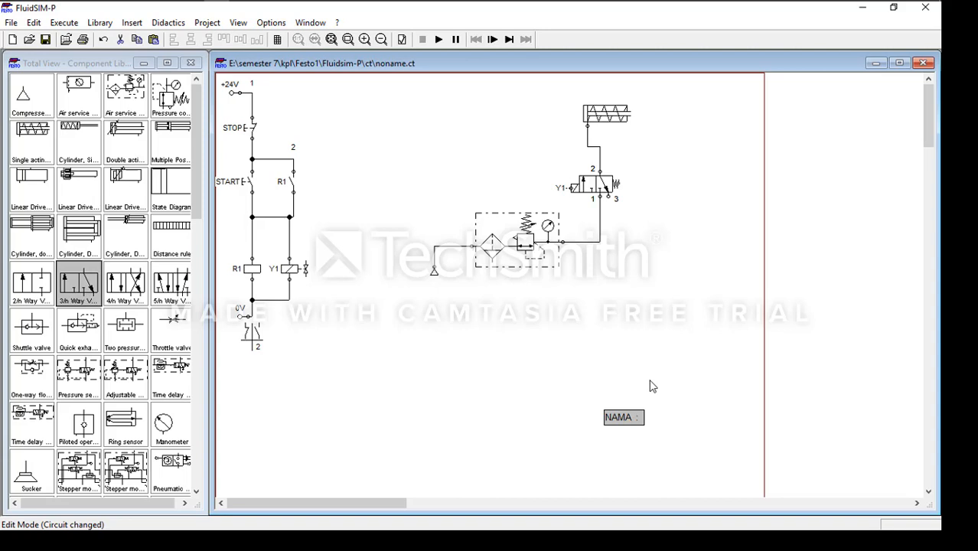
pyautogui.hotkey('ctrl', 'v')
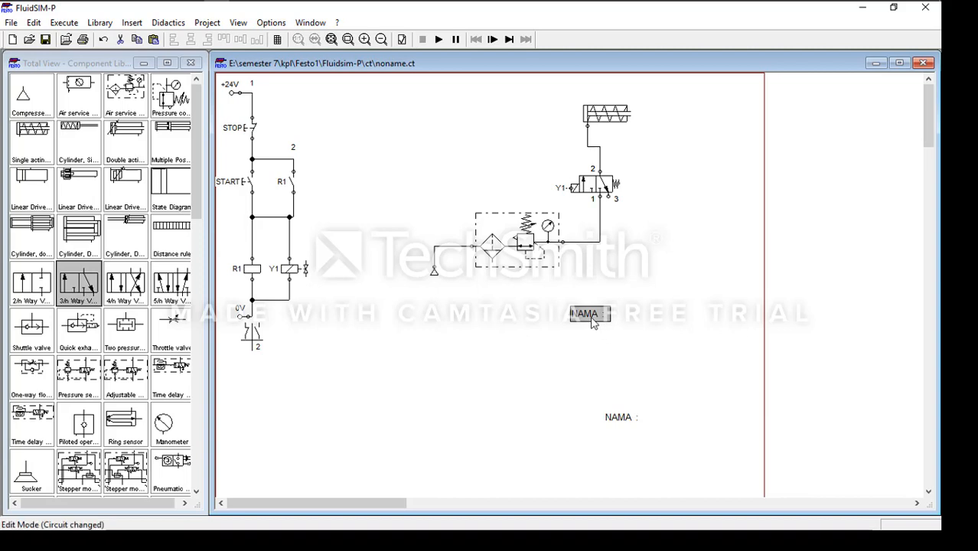
pyautogui.moveTo(586, 315); pyautogui.dragTo(621, 441)
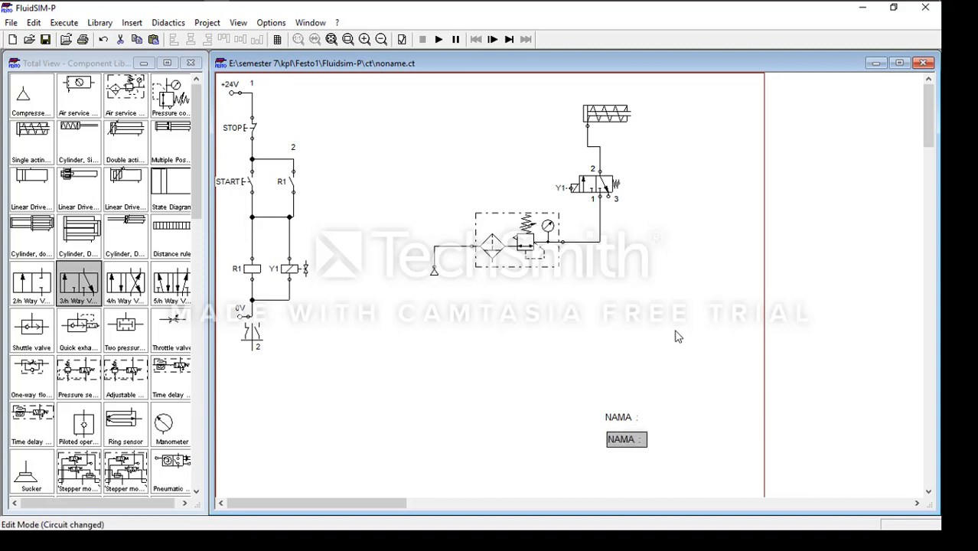
pyautogui.click(653, 366)
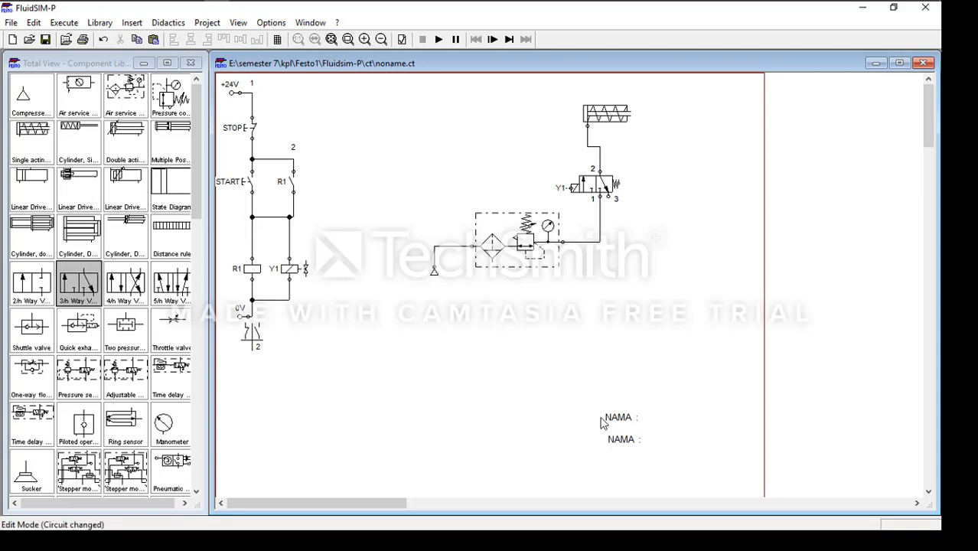
# Step: Paste a third "NAMA :" label below the second and align both copies under the original
pyautogui.hotkey('ctrl', 'v')
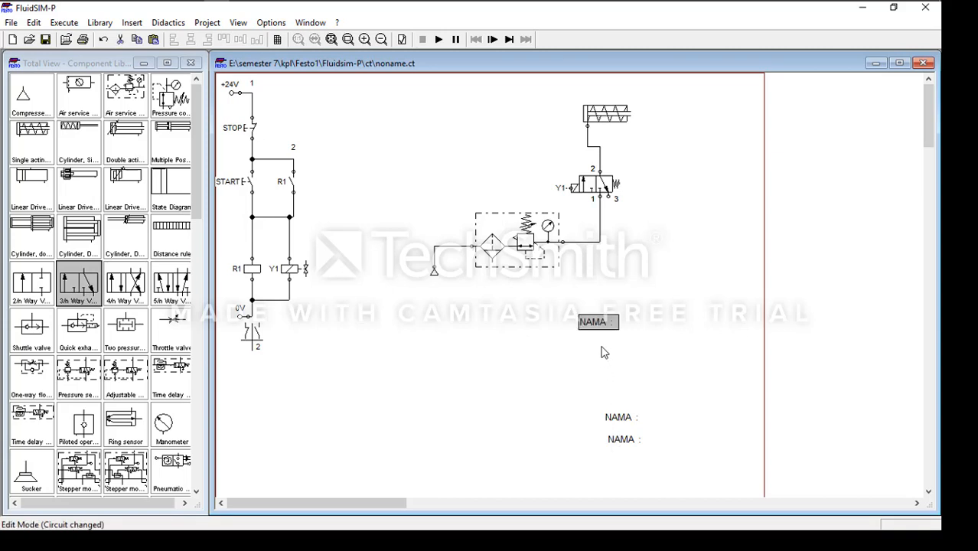
pyautogui.moveTo(597, 320); pyautogui.dragTo(629, 463)
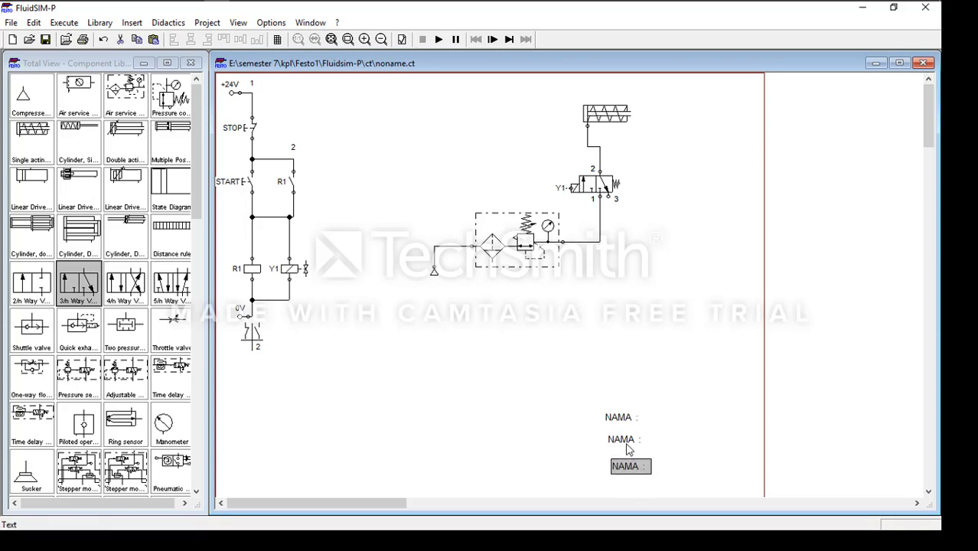
pyautogui.click(628, 446)
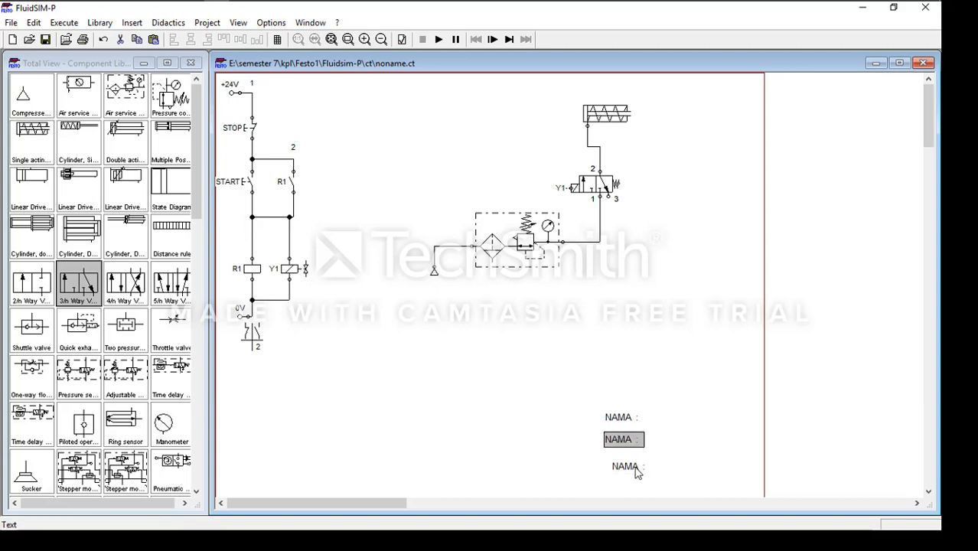
pyautogui.moveTo(638, 473); pyautogui.dragTo(627, 465)
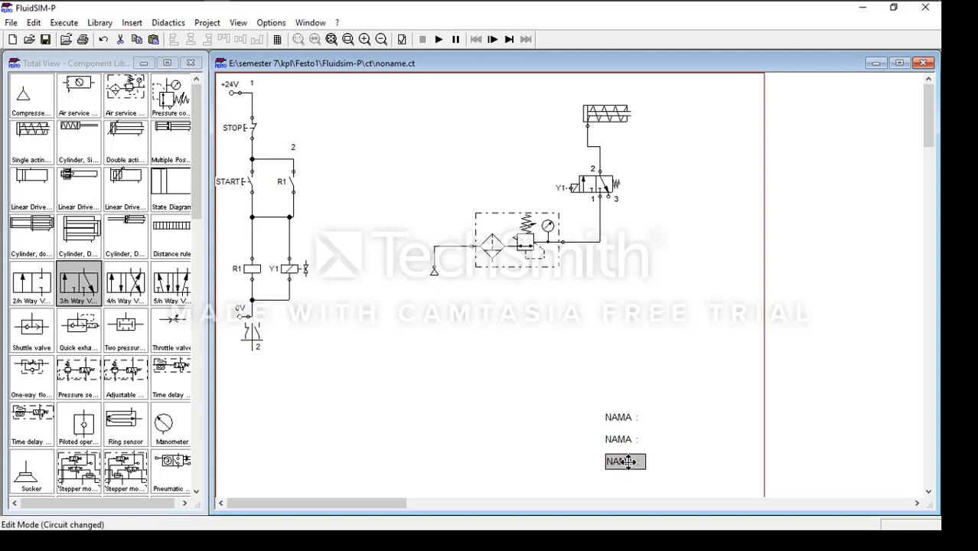
pyautogui.click(689, 426)
# Step: Change the second label's text to "NIS :" and the third label's text to "KELAS :"
pyautogui.doubleClick(622, 442)
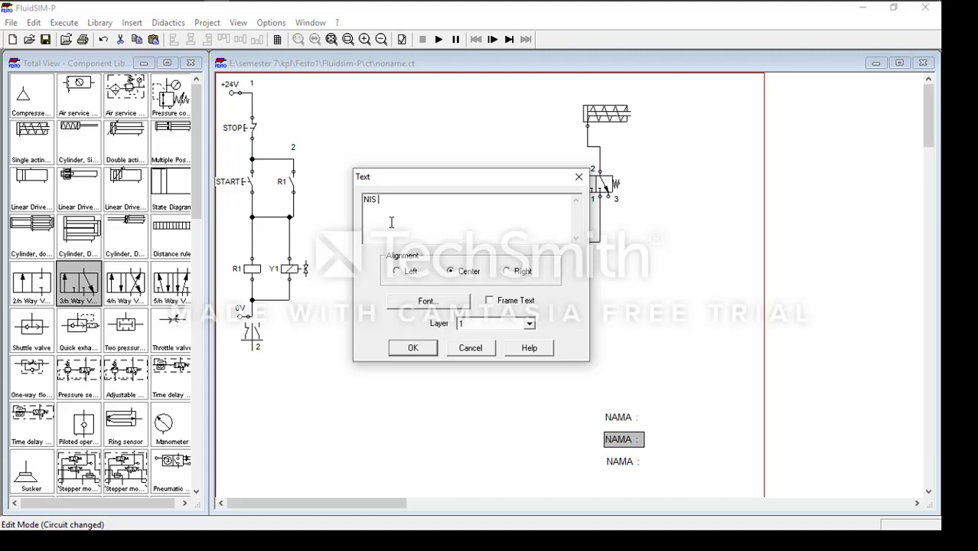
pyautogui.press('Return')
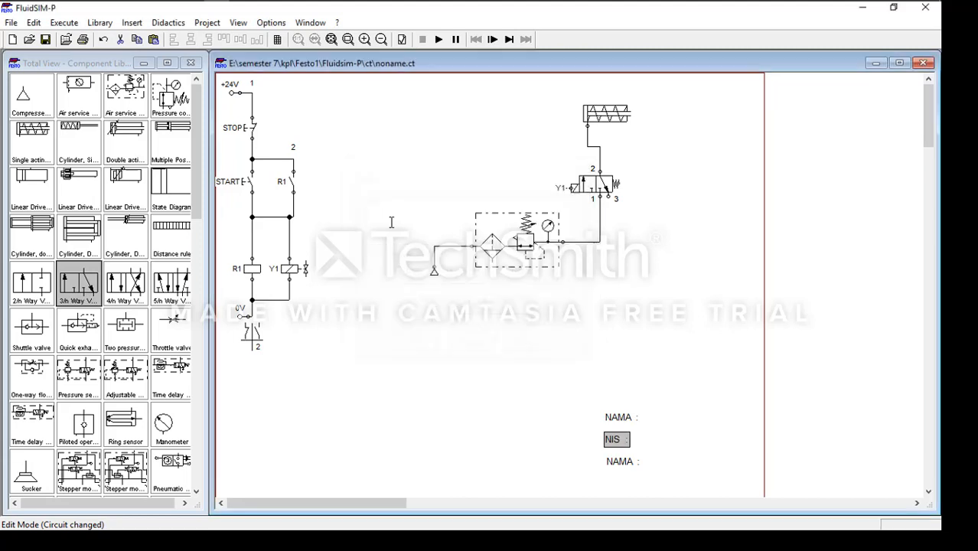
pyautogui.doubleClick(633, 465)
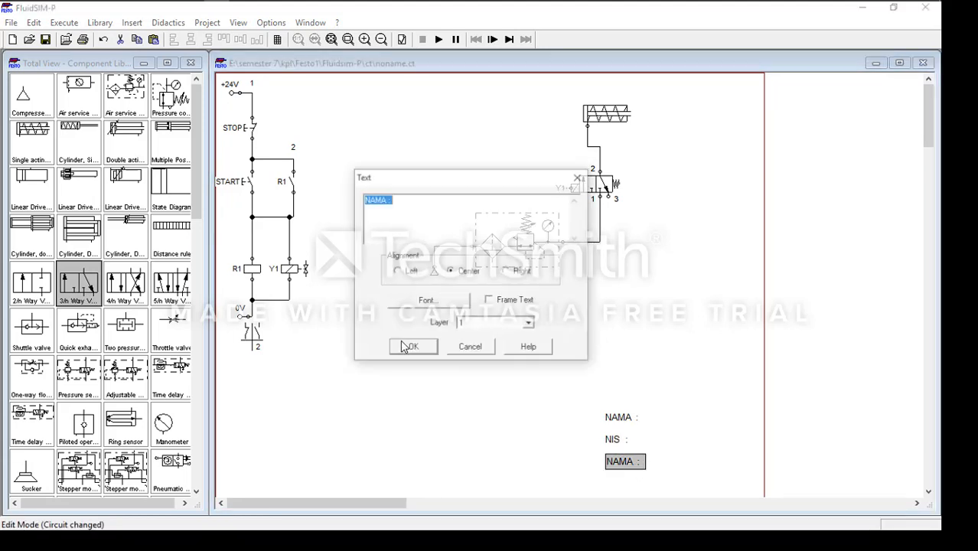
pyautogui.write('KELAS')
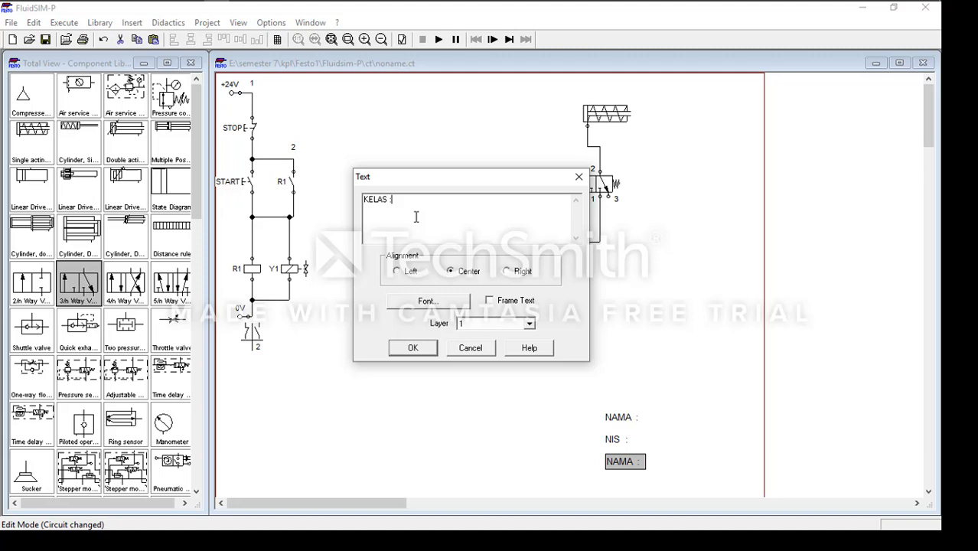
pyautogui.press('Return')
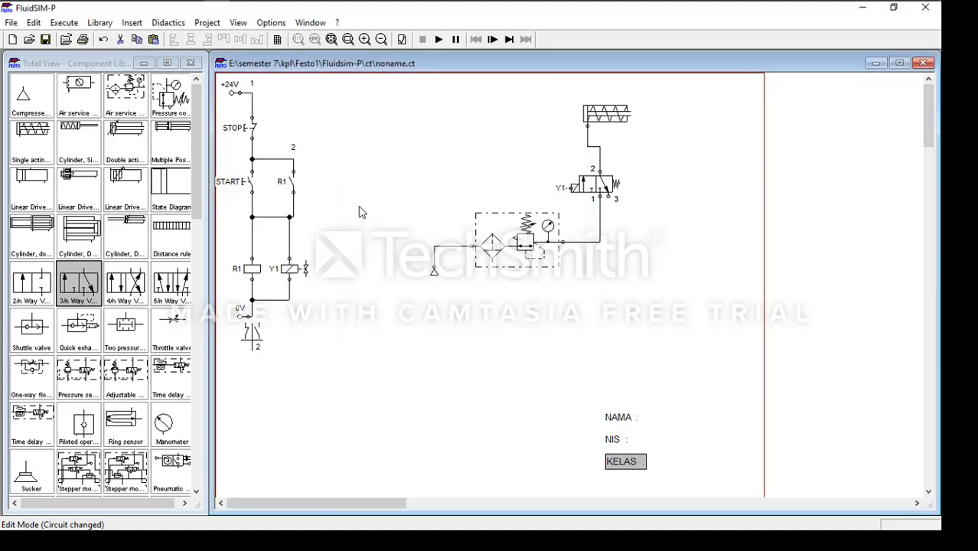
pyautogui.click(661, 456)
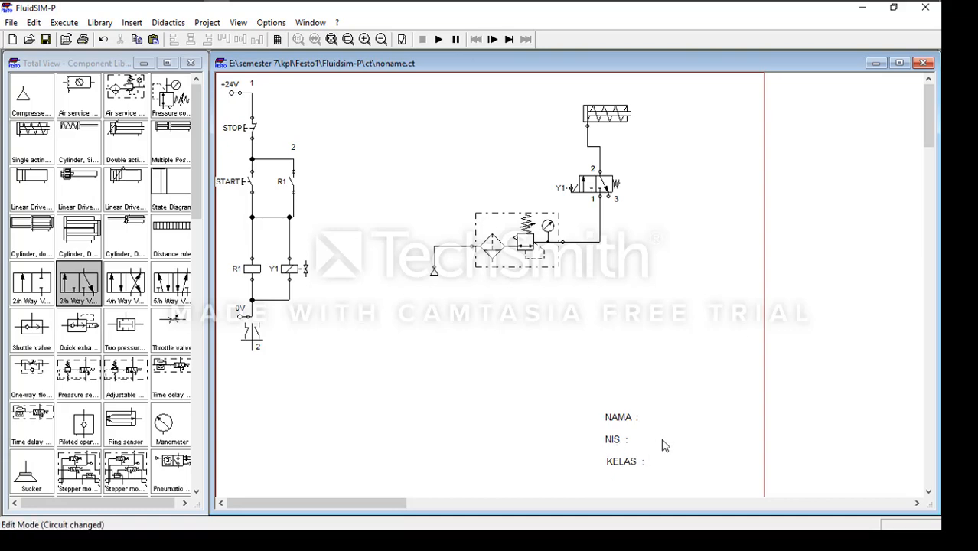
pyautogui.moveTo(196, 199)
pyautogui.mouseDown()
pyautogui.moveTo(197, 229)
pyautogui.moveTo(212, 199)
pyautogui.mouseUp()
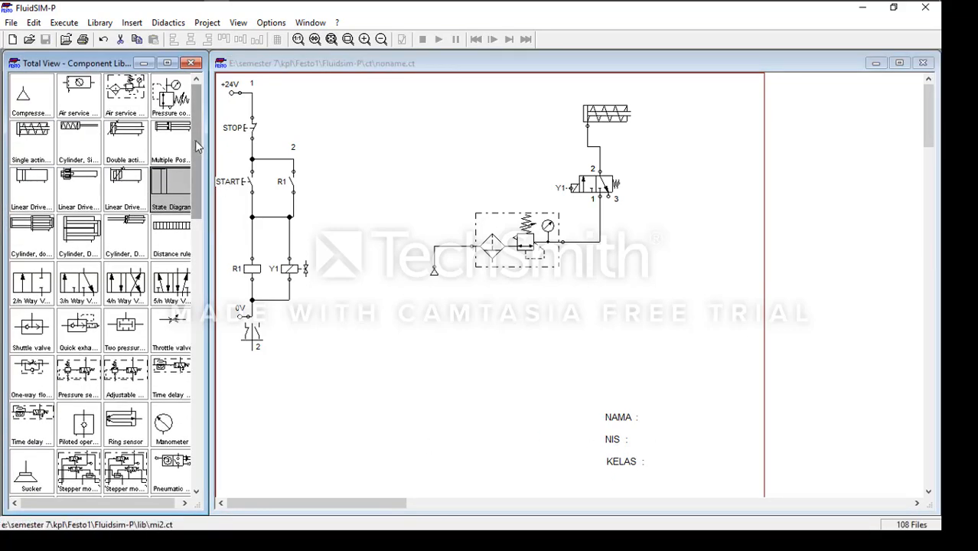
pyautogui.moveTo(195, 140); pyautogui.dragTo(212, 340)
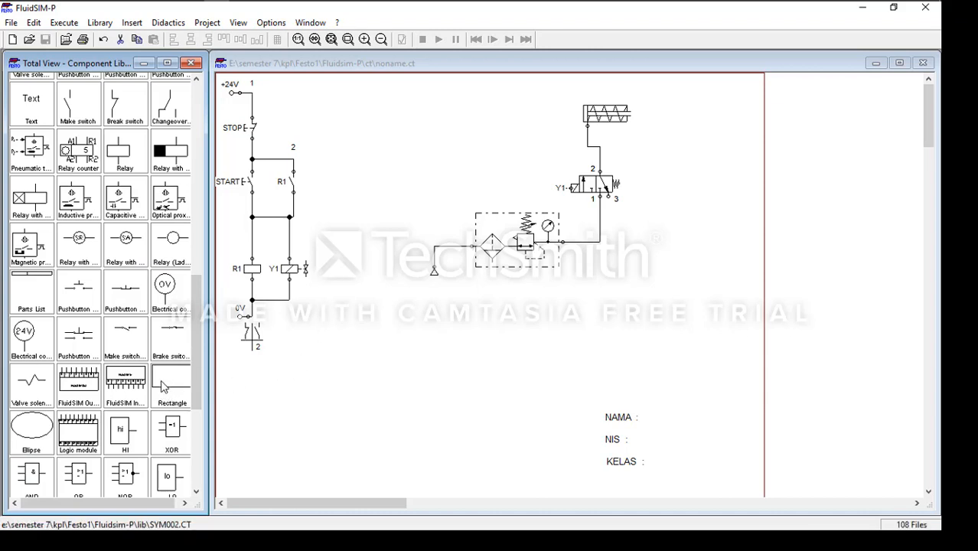
pyautogui.moveTo(170, 389); pyautogui.dragTo(484, 401)
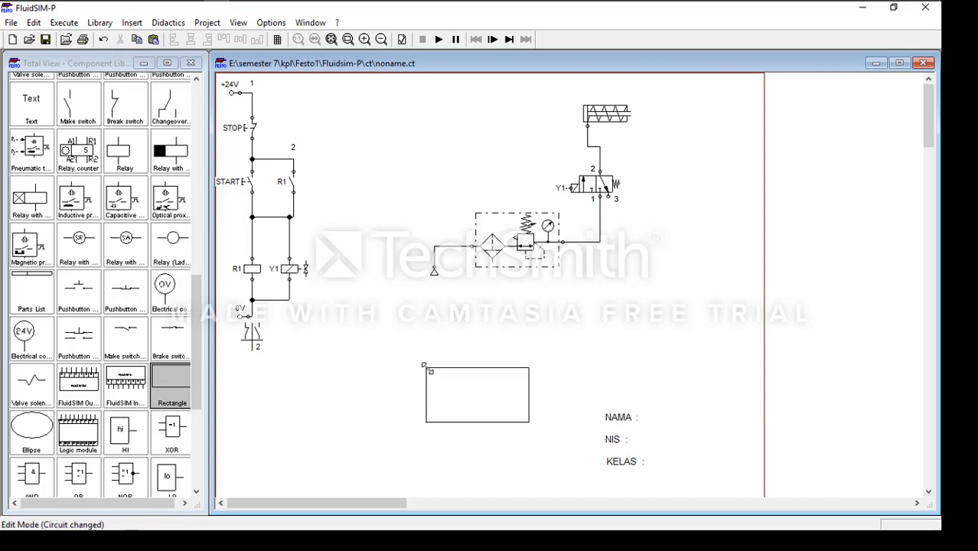
pyautogui.moveTo(425, 366); pyautogui.dragTo(387, 336)
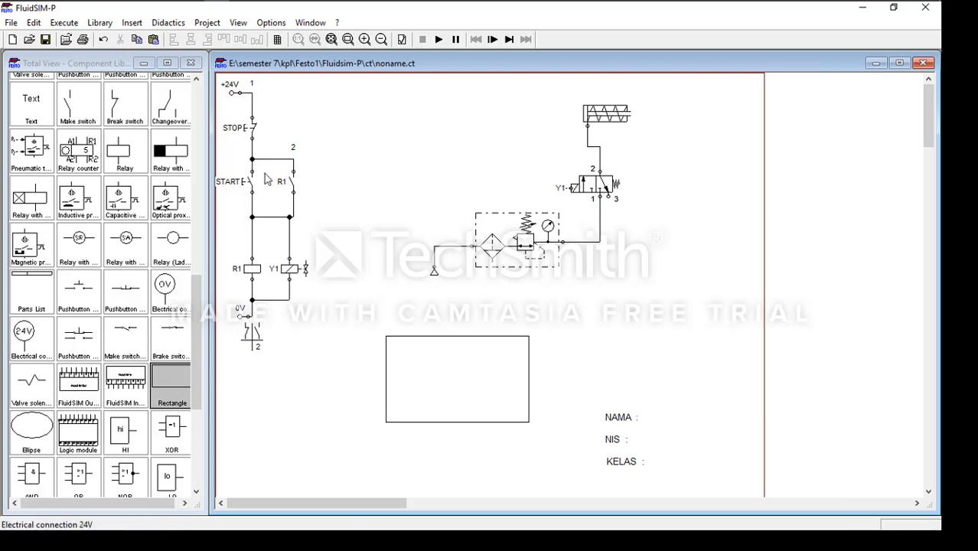
pyautogui.click(435, 393)
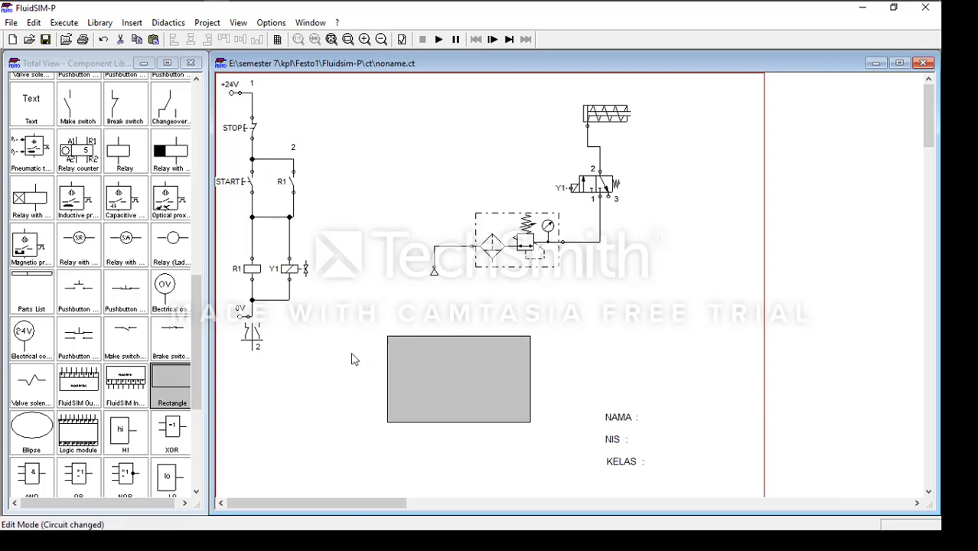
pyautogui.press('Delete')
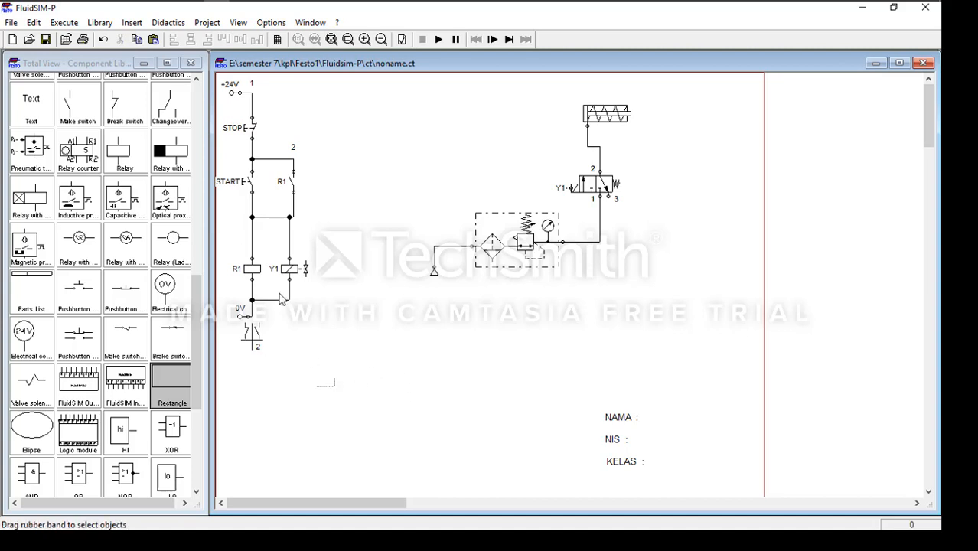
# Step: Move the electrical circuit down and to the right, and shift the pneumatic circuit down by about the same distance
pyautogui.moveTo(281, 299); pyautogui.dragTo(217, 73)
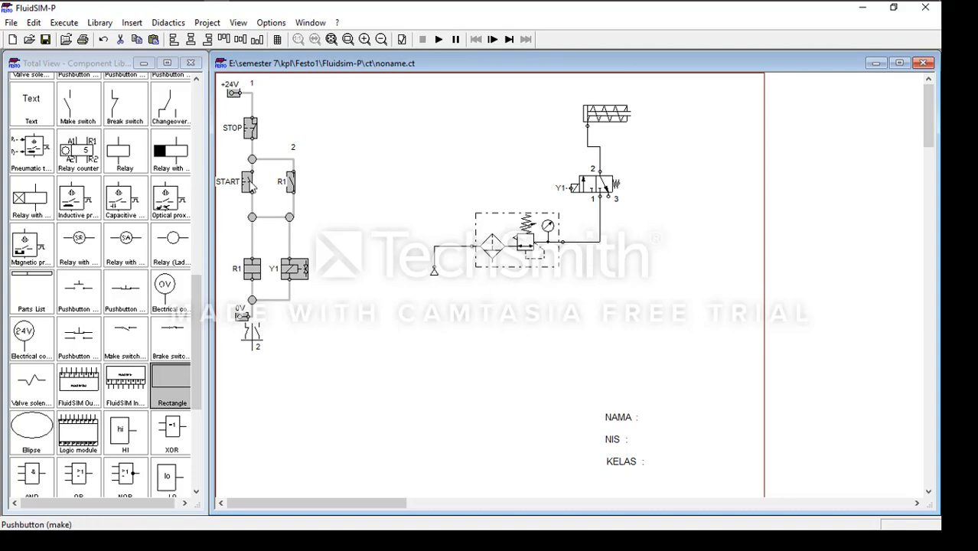
pyautogui.moveTo(251, 188); pyautogui.dragTo(308, 237)
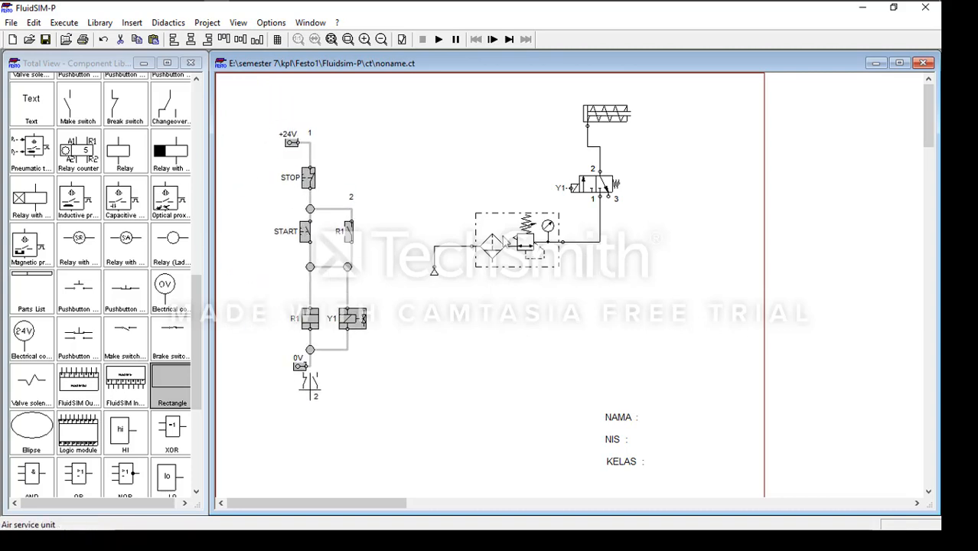
pyautogui.click(451, 138)
pyautogui.moveTo(422, 85); pyautogui.dragTo(606, 289)
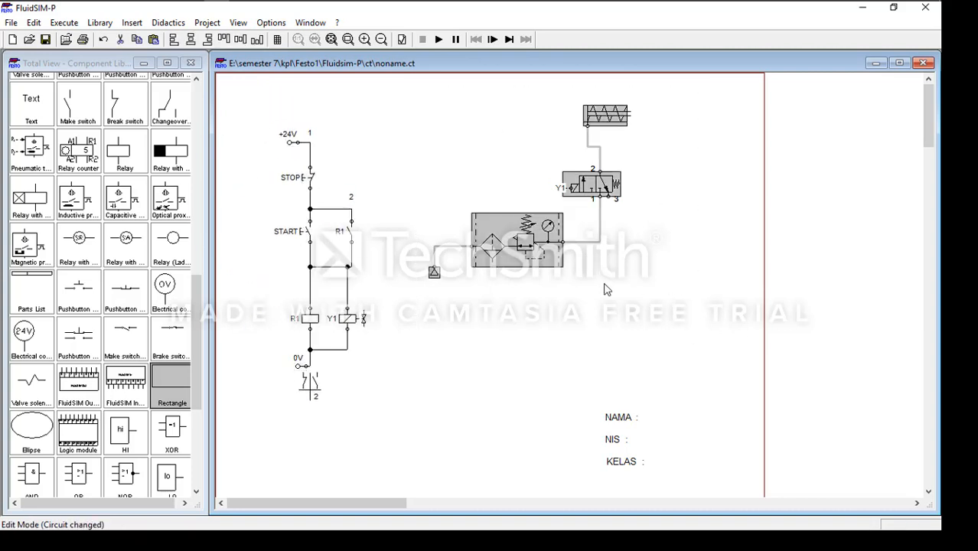
pyautogui.moveTo(530, 228); pyautogui.dragTo(528, 277)
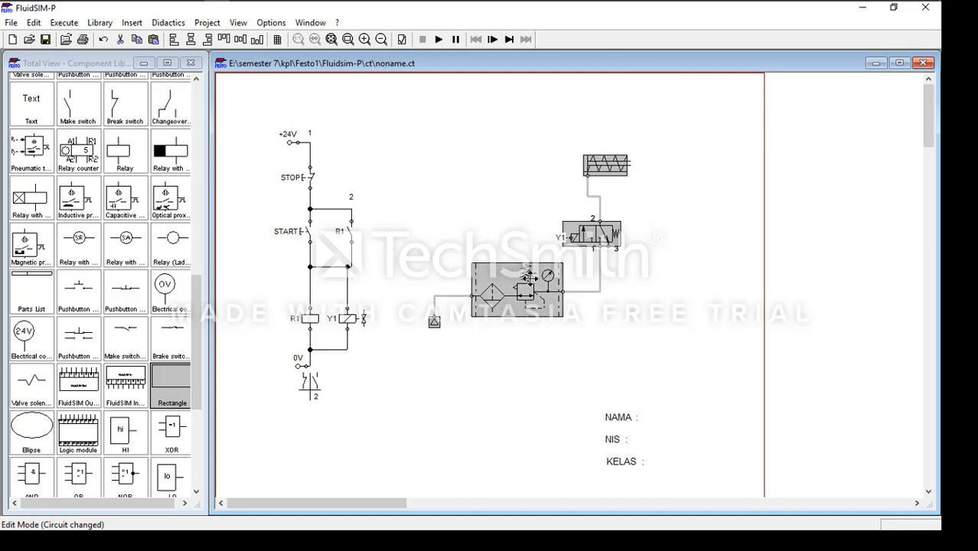
pyautogui.click(394, 400)
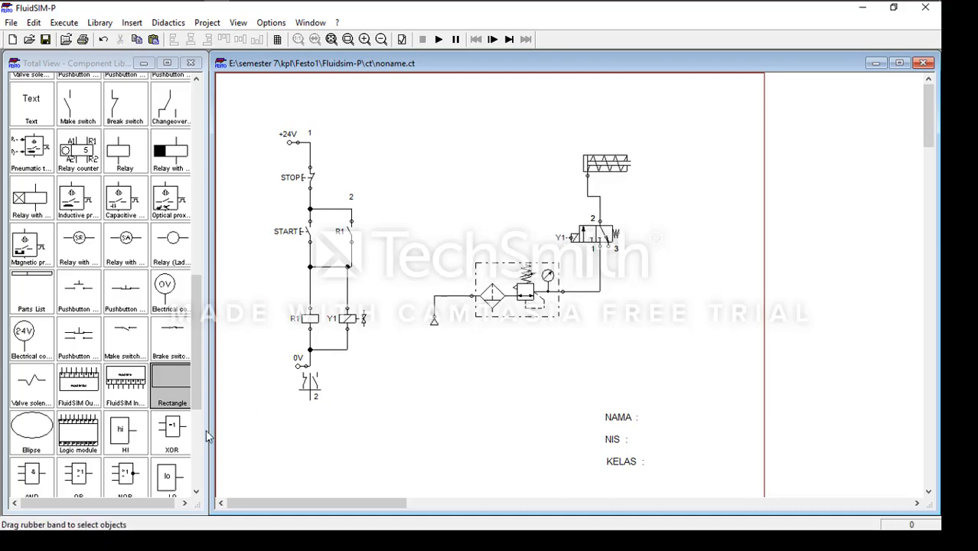
# Step: Add a rectangle and stretch its sides into a border enclosing both circuits and the NAMA, NIS and KELAS labels
pyautogui.moveTo(170, 380); pyautogui.dragTo(464, 386)
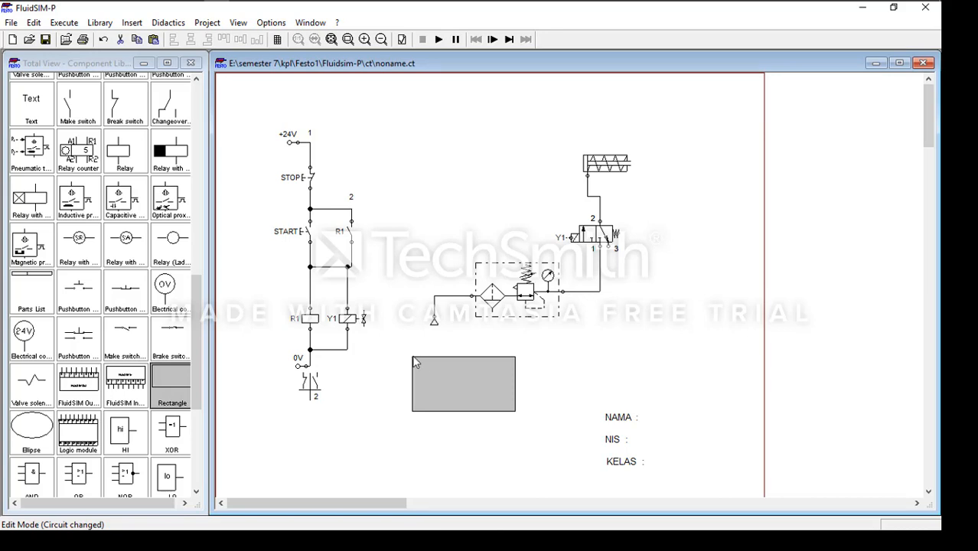
pyautogui.moveTo(412, 376); pyautogui.dragTo(230, 377)
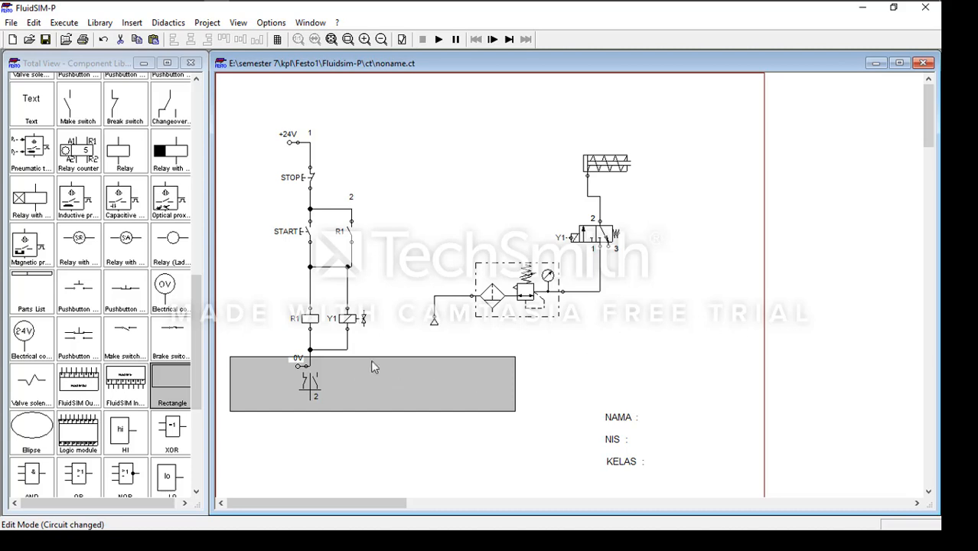
pyautogui.click(382, 350)
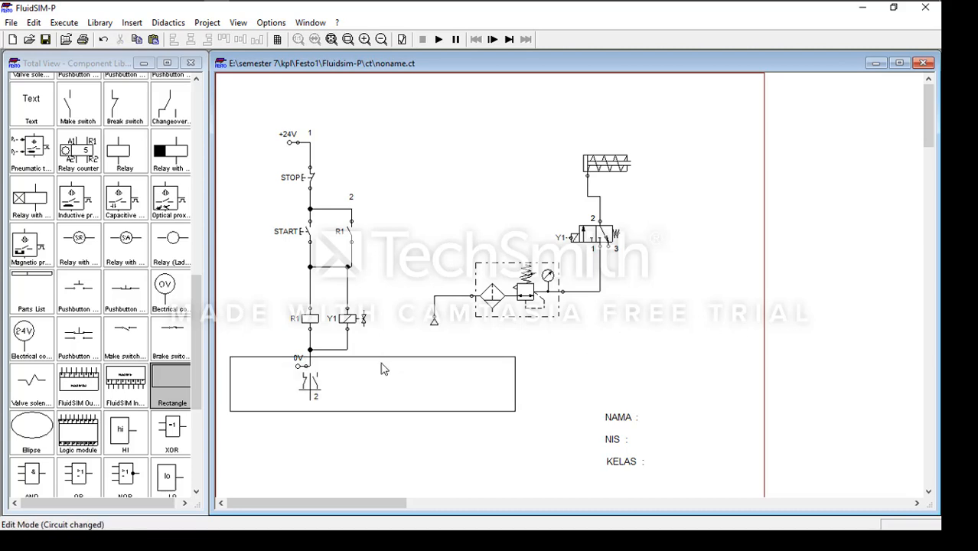
pyautogui.moveTo(382, 355); pyautogui.dragTo(415, 81)
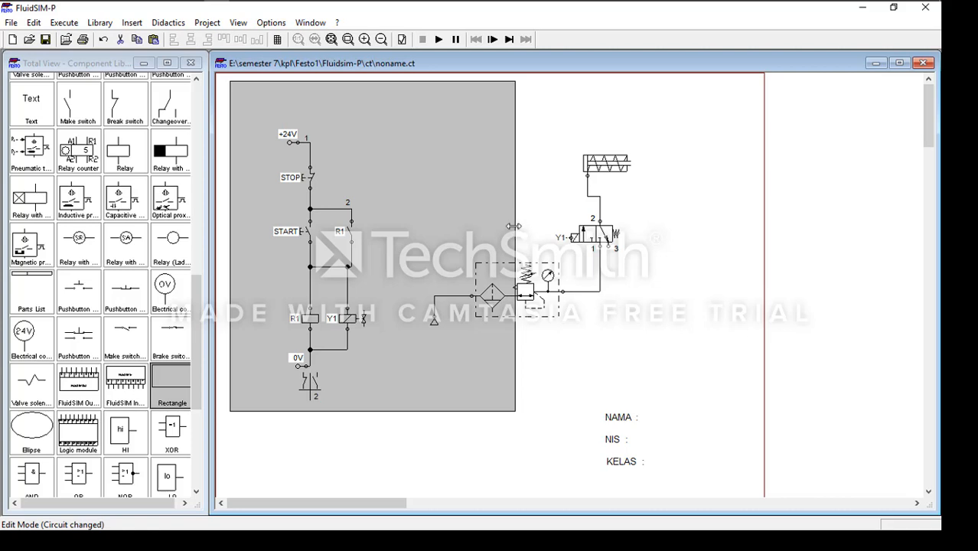
pyautogui.moveTo(538, 258); pyautogui.dragTo(735, 258)
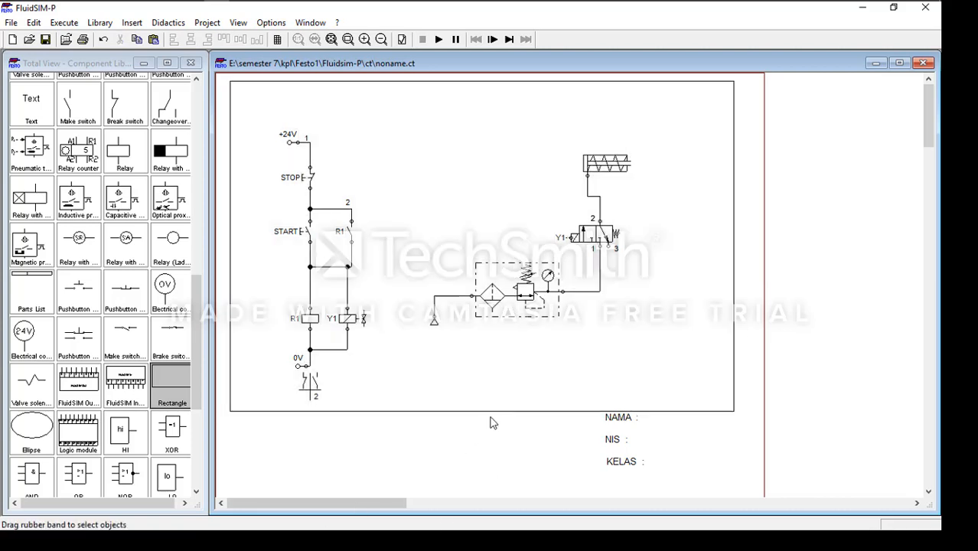
pyautogui.click(492, 419)
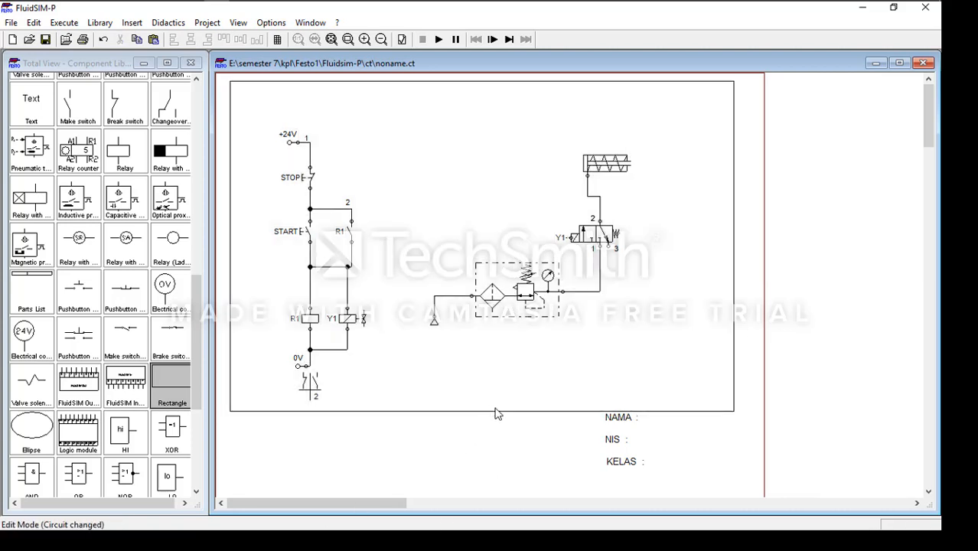
pyautogui.moveTo(499, 412); pyautogui.dragTo(502, 490)
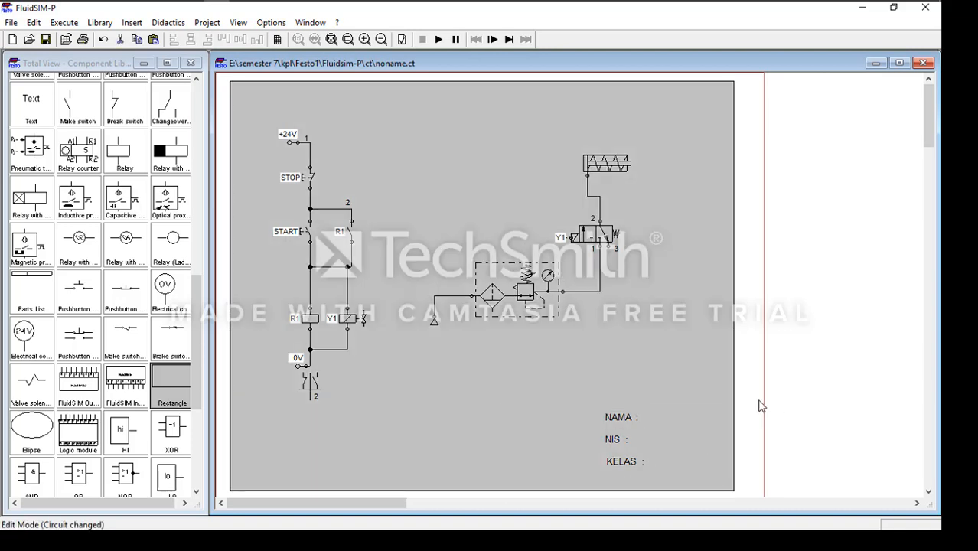
pyautogui.click(748, 406)
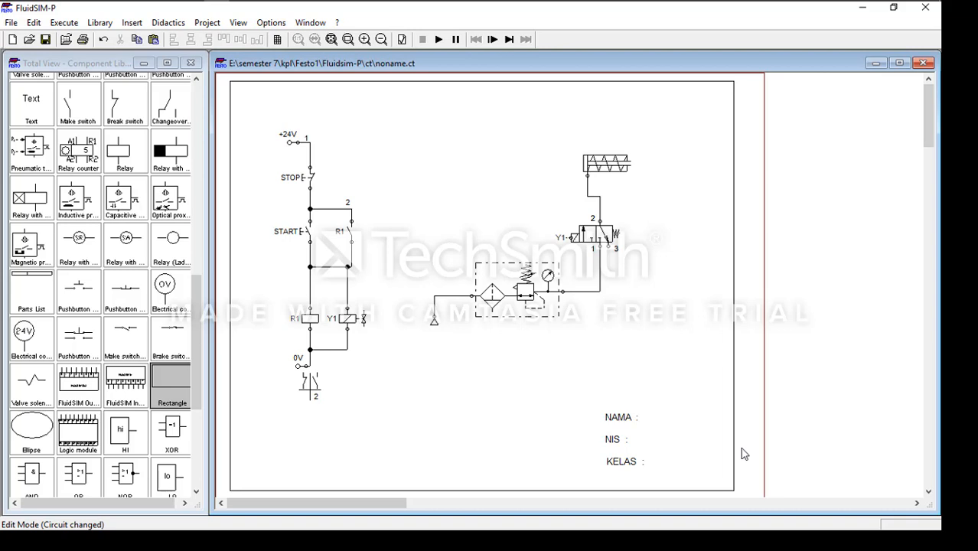
pyautogui.click(652, 355)
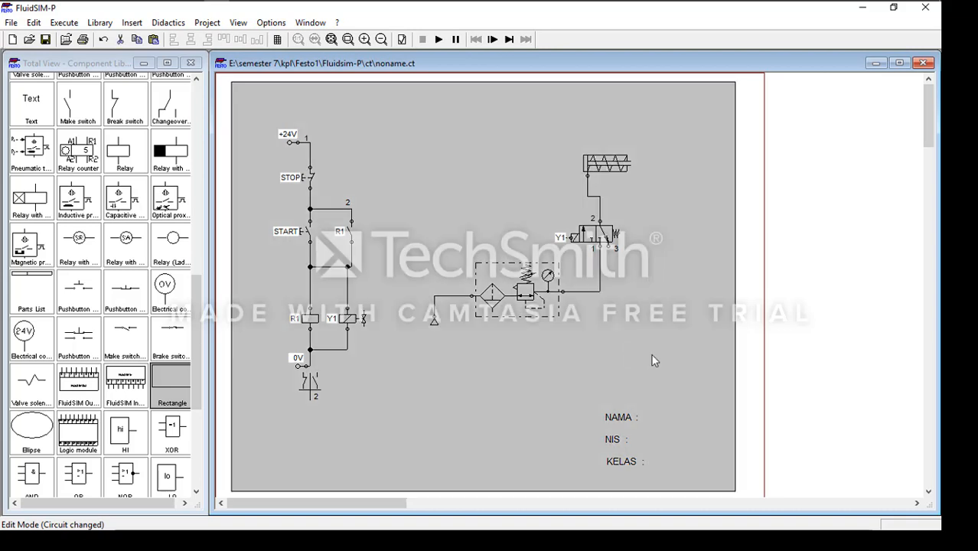
pyautogui.click(757, 348)
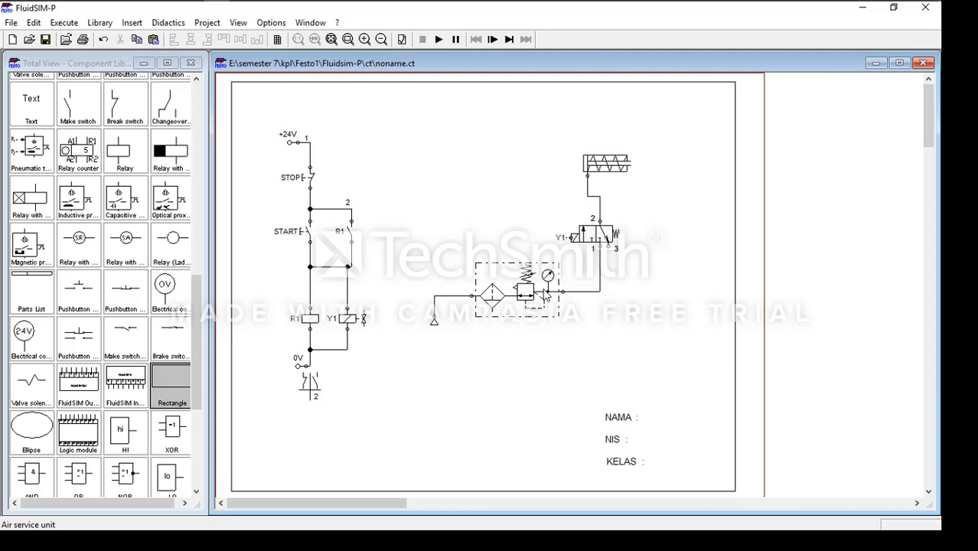
# Step: Simulate the circuit despite the open-connection warning, actuate START and then STOP, and end the simulation
pyautogui.click(440, 41)
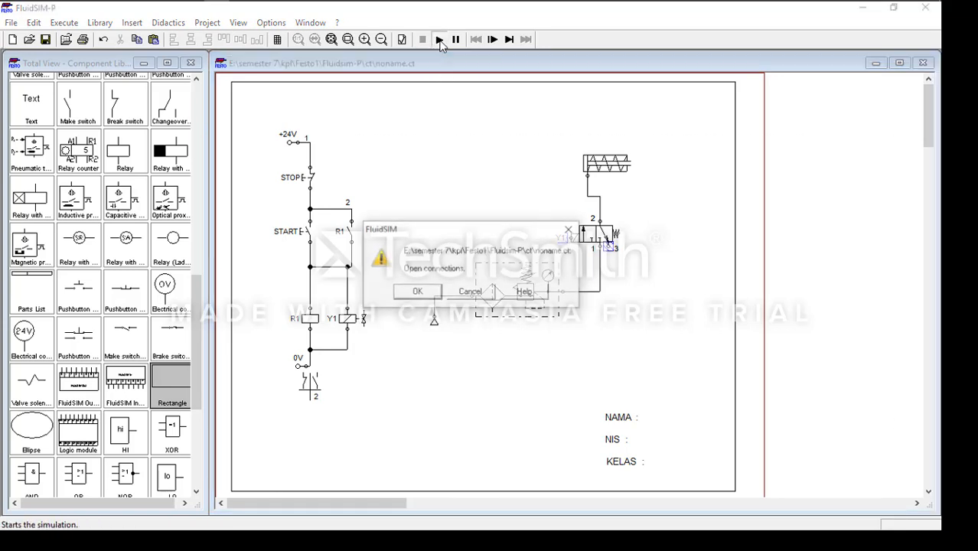
pyautogui.click(416, 292)
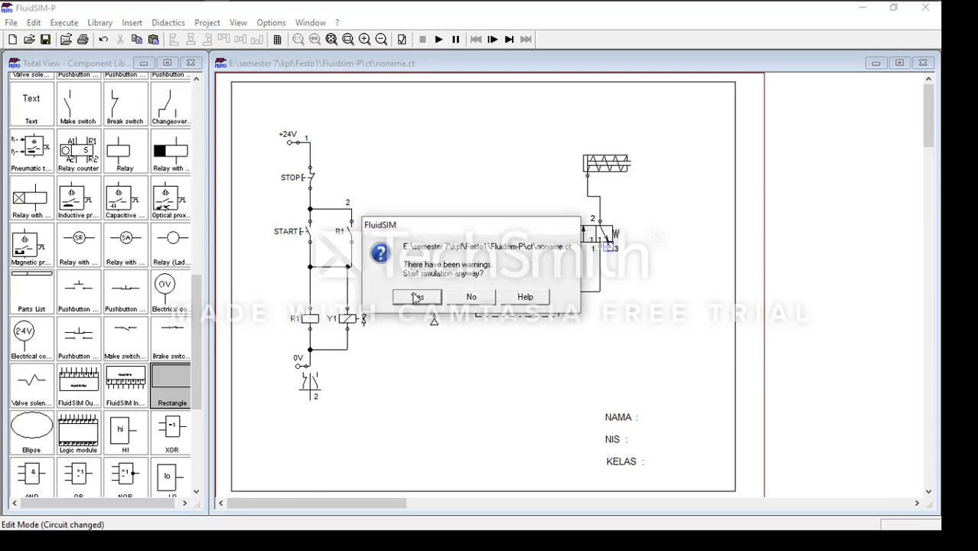
pyautogui.click(418, 298)
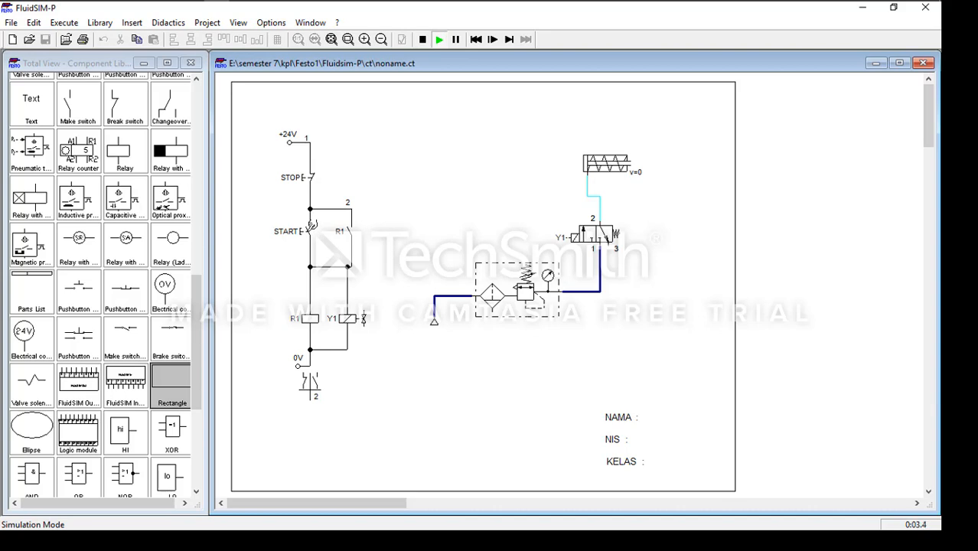
pyautogui.click(312, 227)
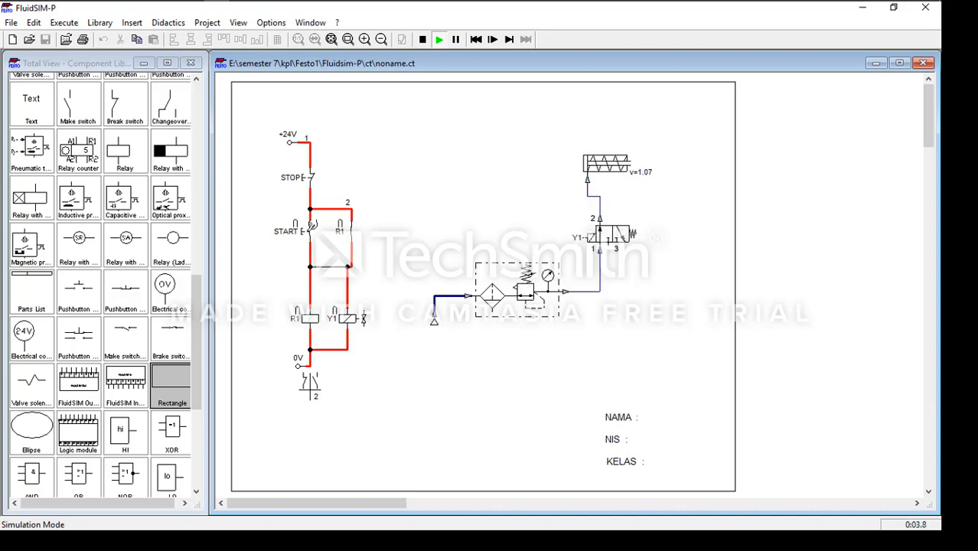
pyautogui.click(317, 168)
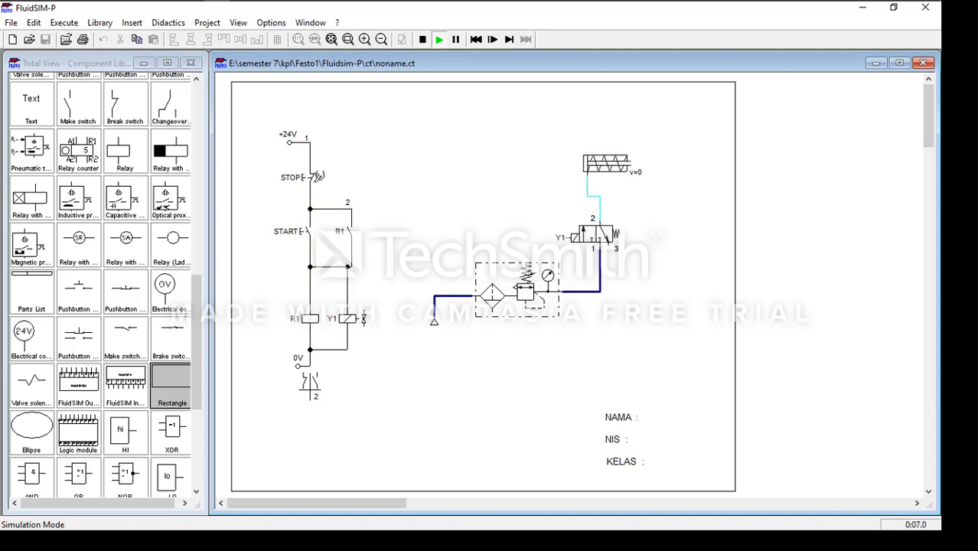
pyautogui.click(422, 40)
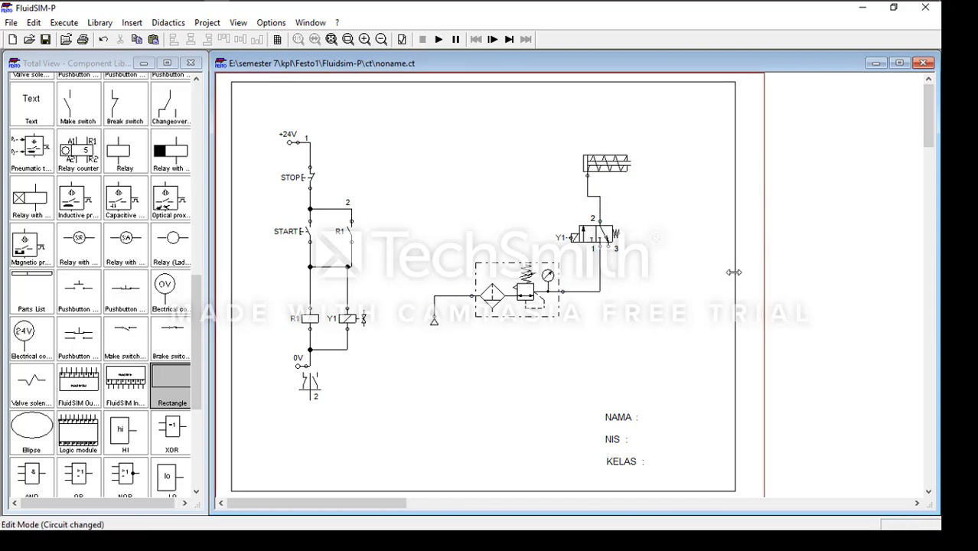
# Step: Widen the border toward the page's right margin and align the KELAS label under the NAMA and NIS labels
pyautogui.moveTo(735, 280)
pyautogui.mouseDown()
pyautogui.moveTo(745, 271)
pyautogui.moveTo(762, 301)
pyautogui.mouseUp()
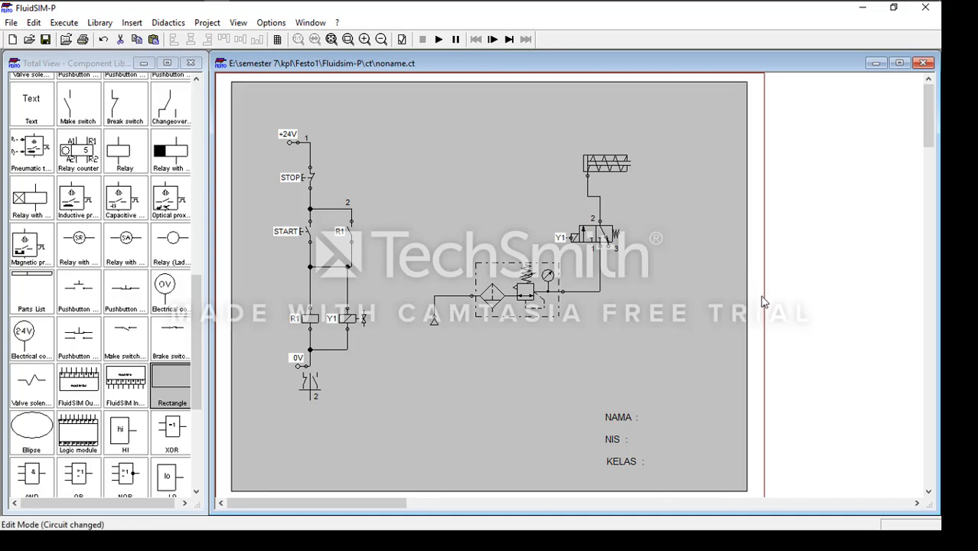
pyautogui.click(830, 360)
pyautogui.click(621, 460)
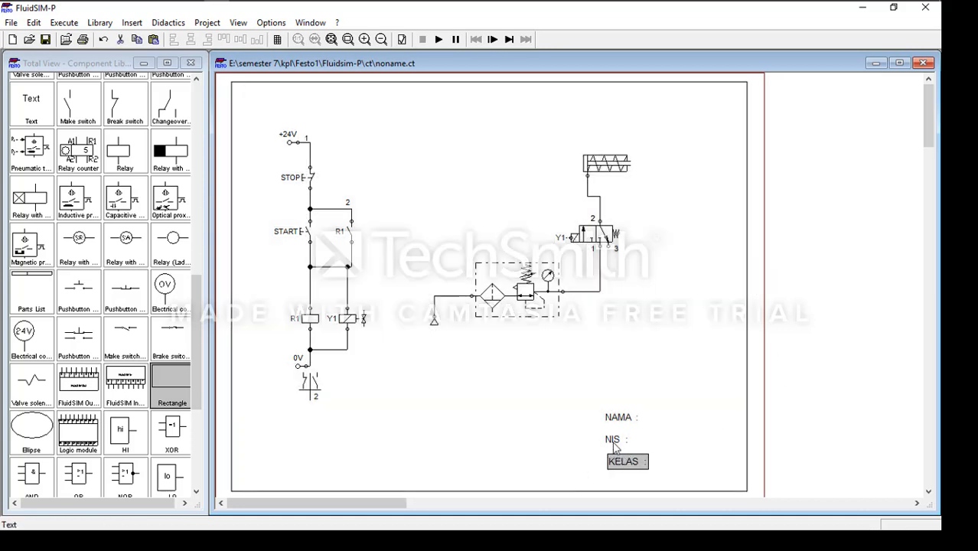
pyautogui.moveTo(631, 462); pyautogui.dragTo(627, 462)
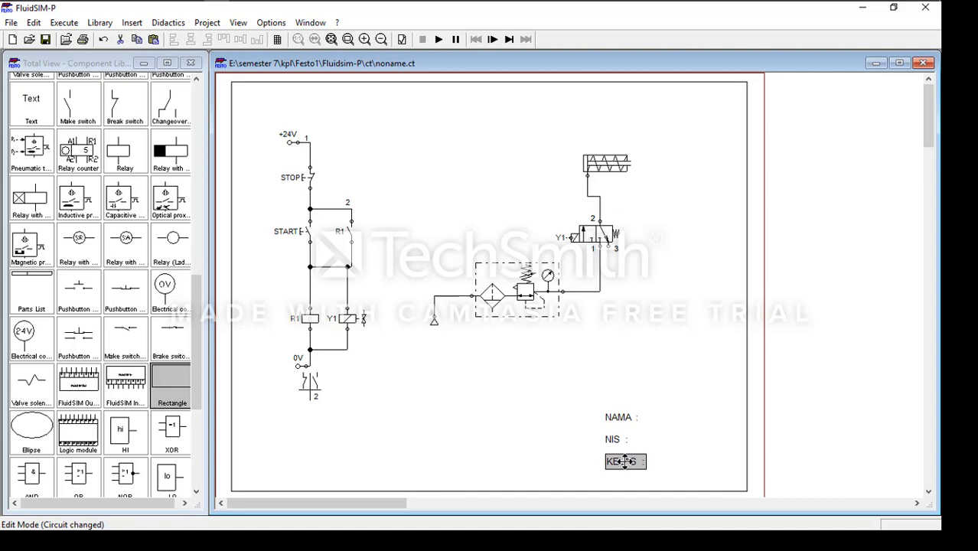
pyautogui.click(837, 297)
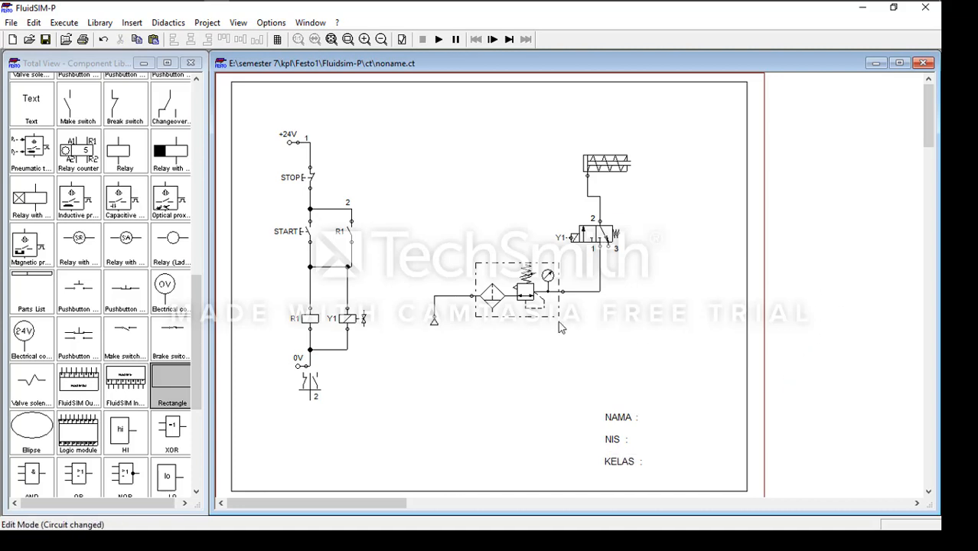
pyautogui.scroll(-3, 566, 320)
pyautogui.scroll(3, 566, 320)
pyautogui.click(740, 446)
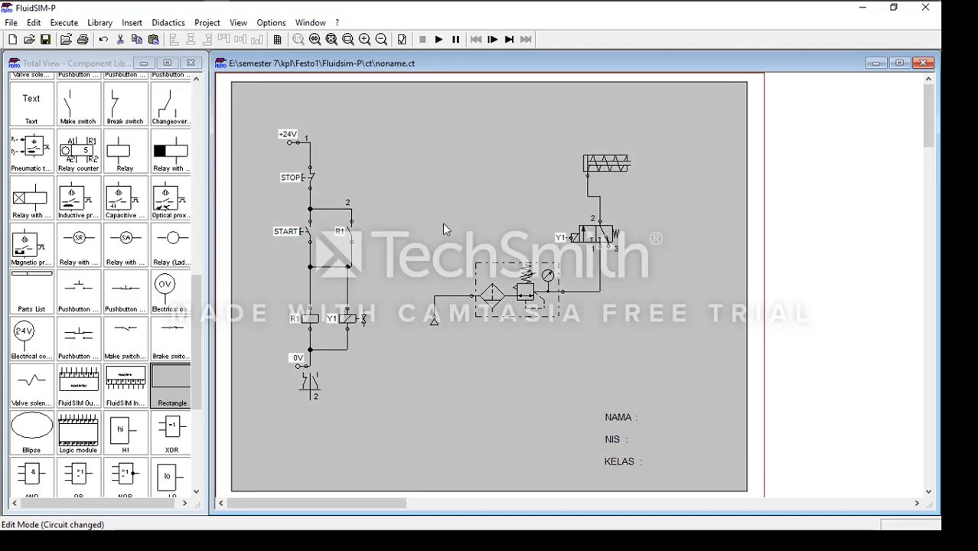
pyautogui.click(806, 421)
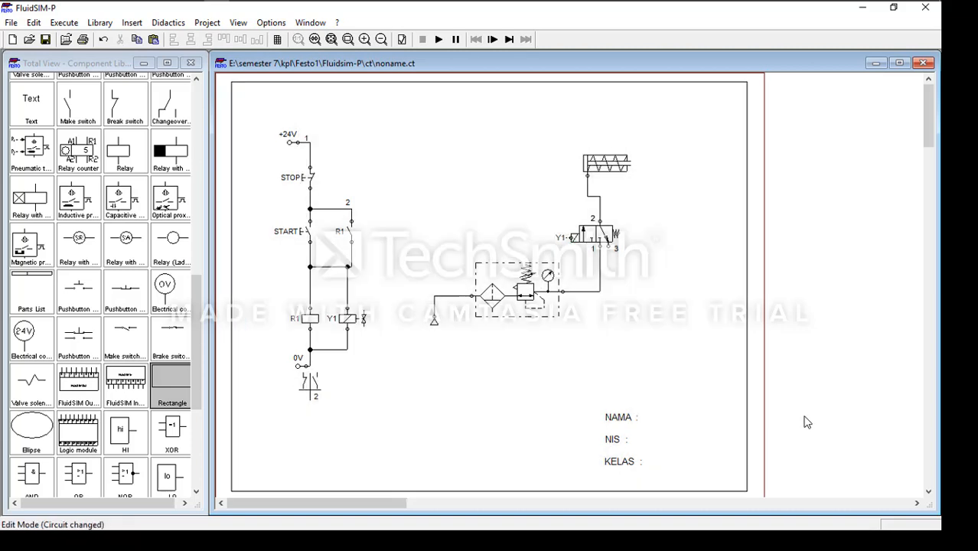